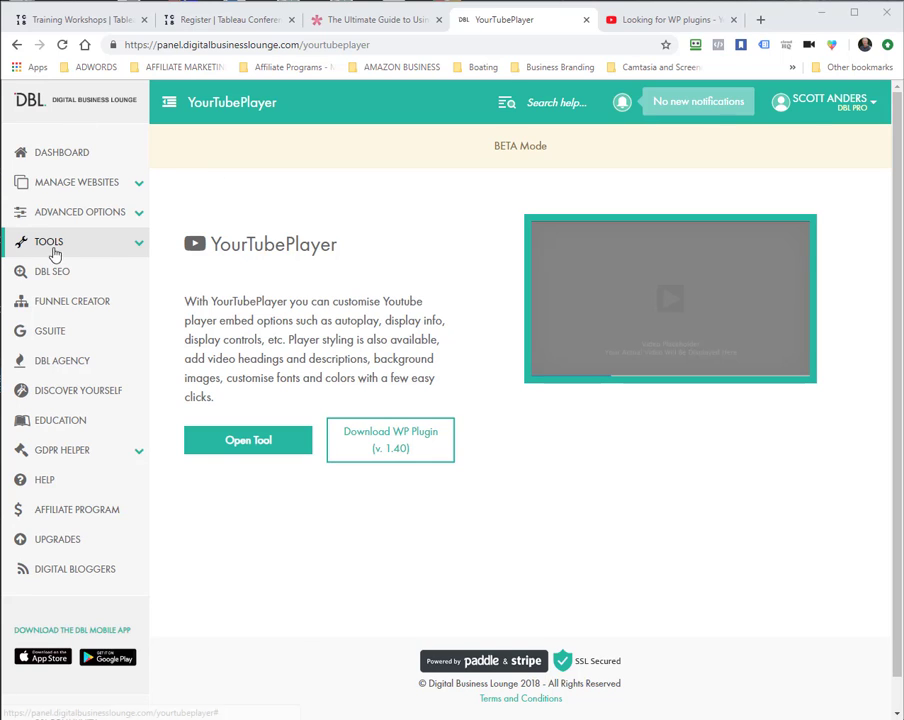
- Open the YourTubePlayer tool from its introduction page
click(138, 250)
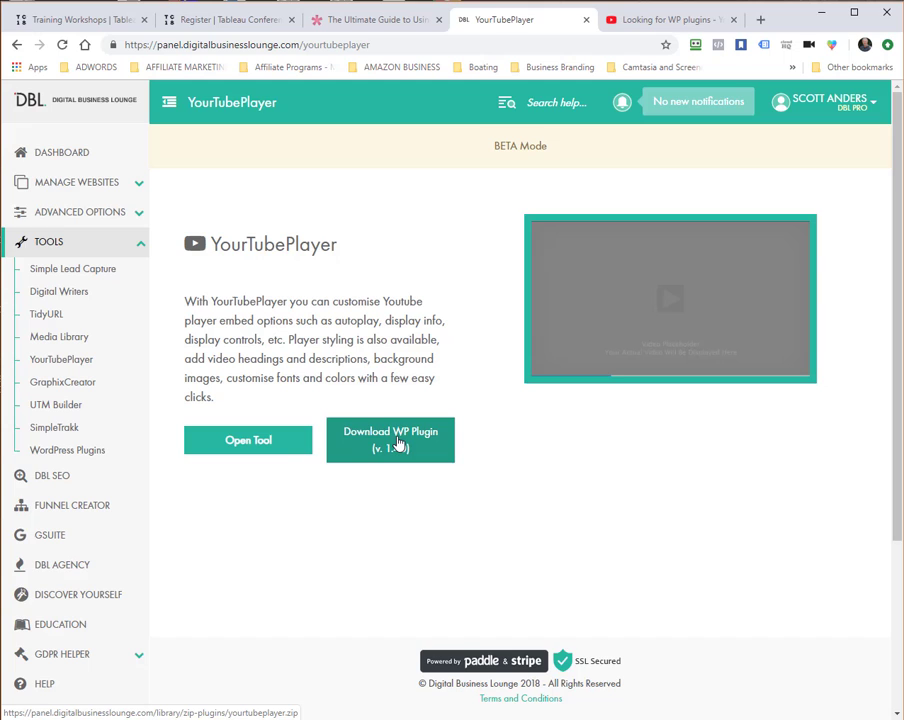
click(248, 441)
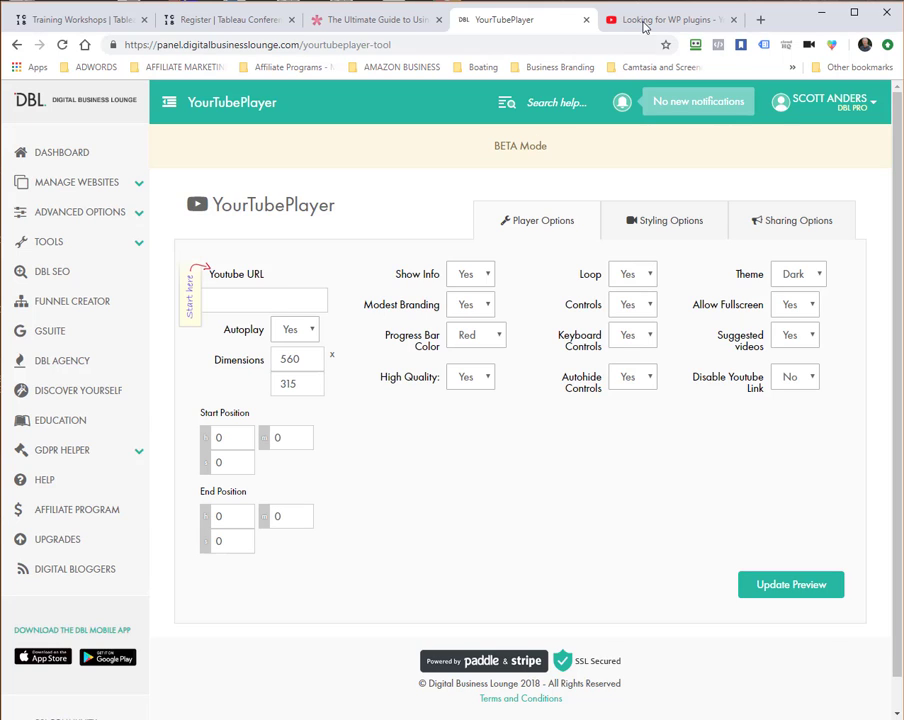
- In the YouTube embed options for "Looking for WP plugins", turn off suggested videos and the video title and player actions, then close them
click(638, 22)
scroll(403, 353, down, 4)
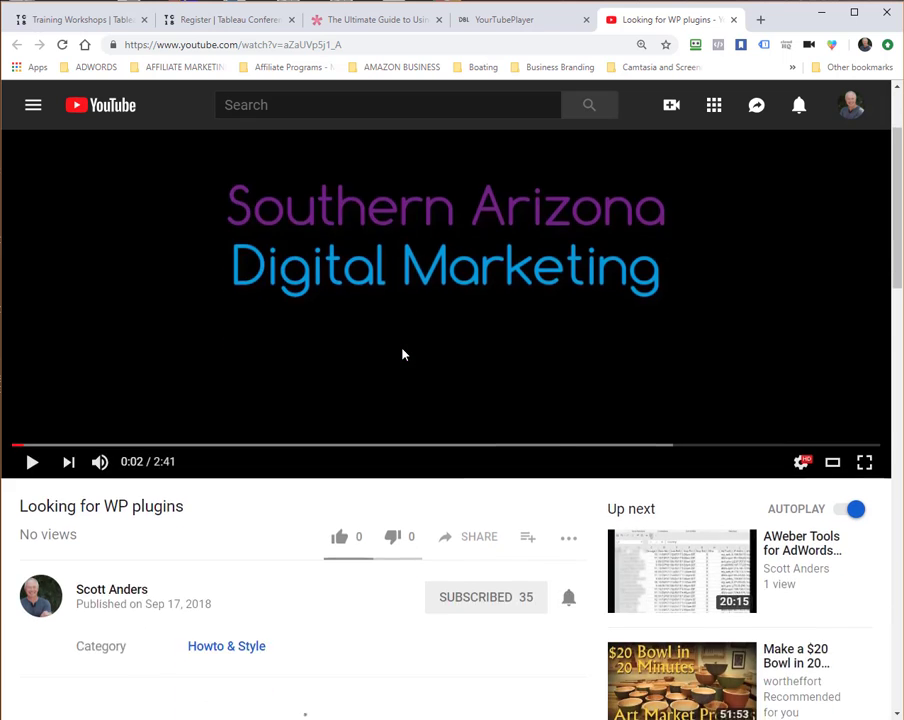
click(470, 328)
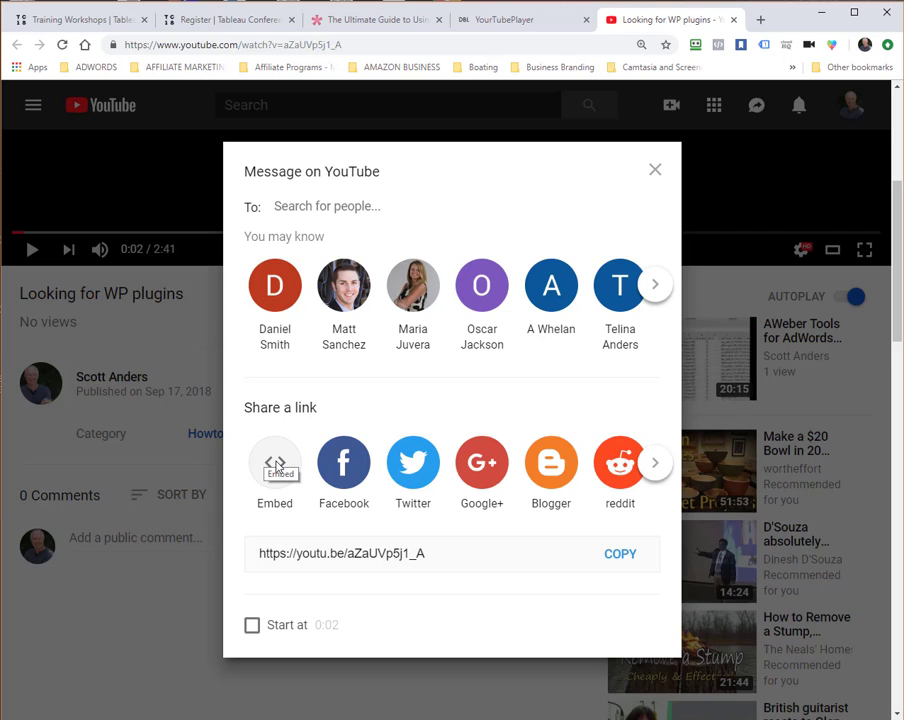
click(277, 463)
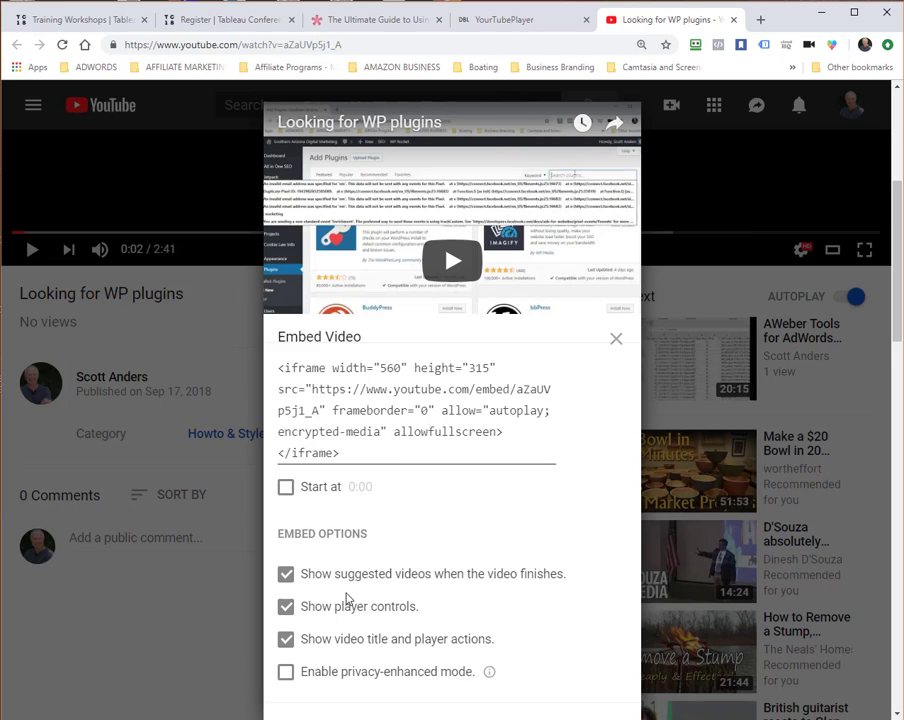
click(286, 639)
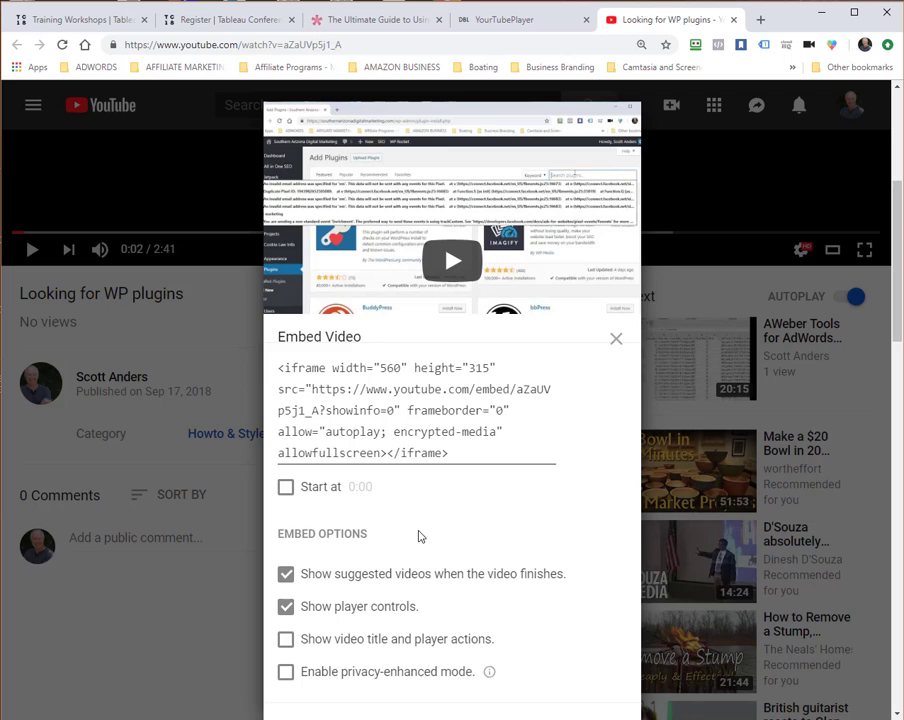
click(286, 575)
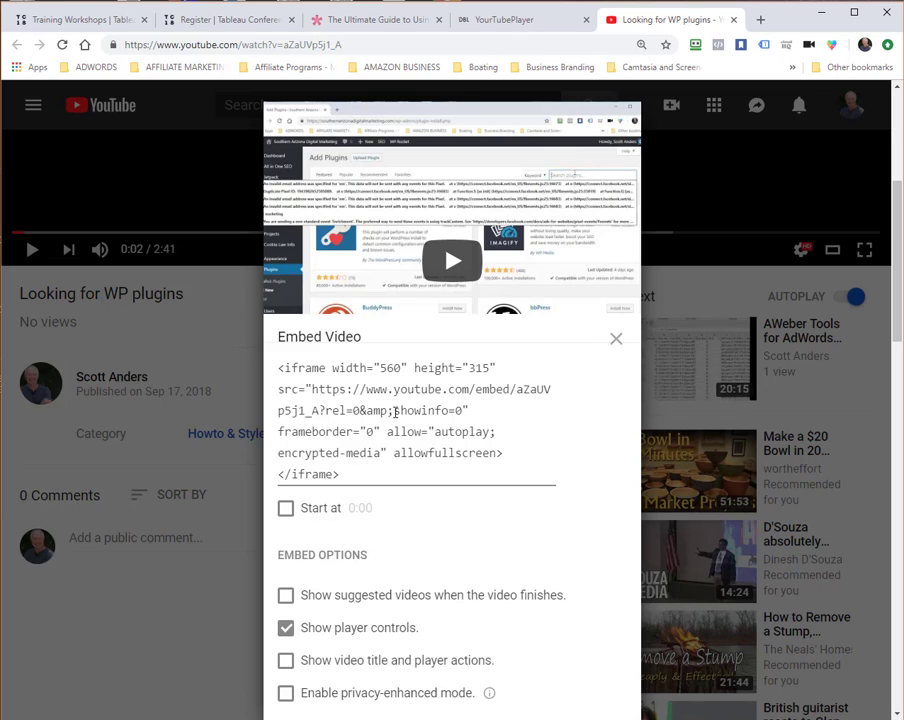
click(615, 341)
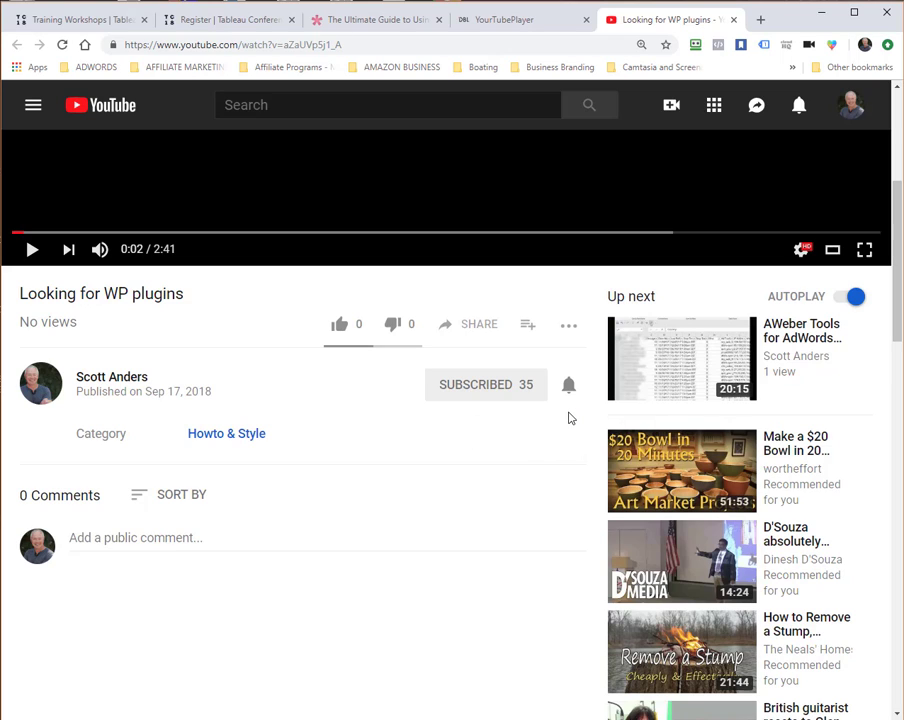
- Reopen the video's embed options on YouTube and review which player settings are offered
scroll(569, 418, up, 4)
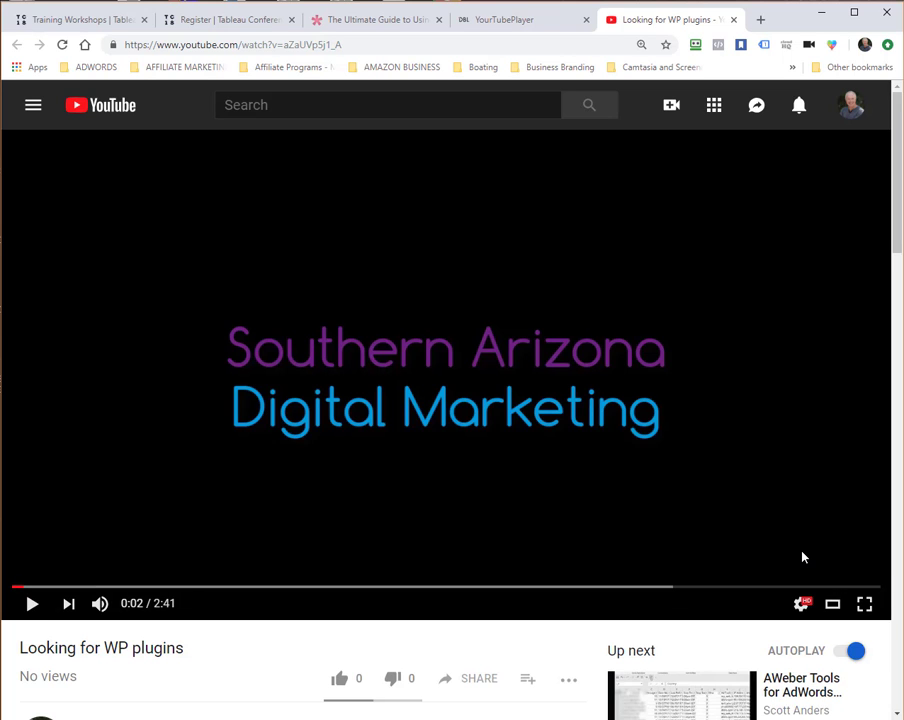
click(470, 678)
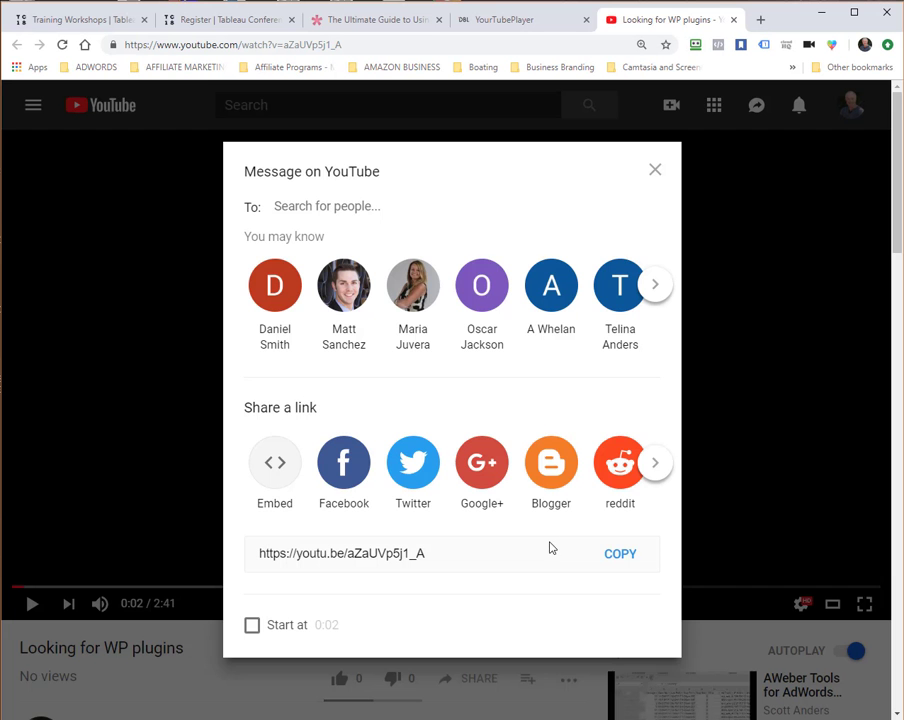
click(290, 462)
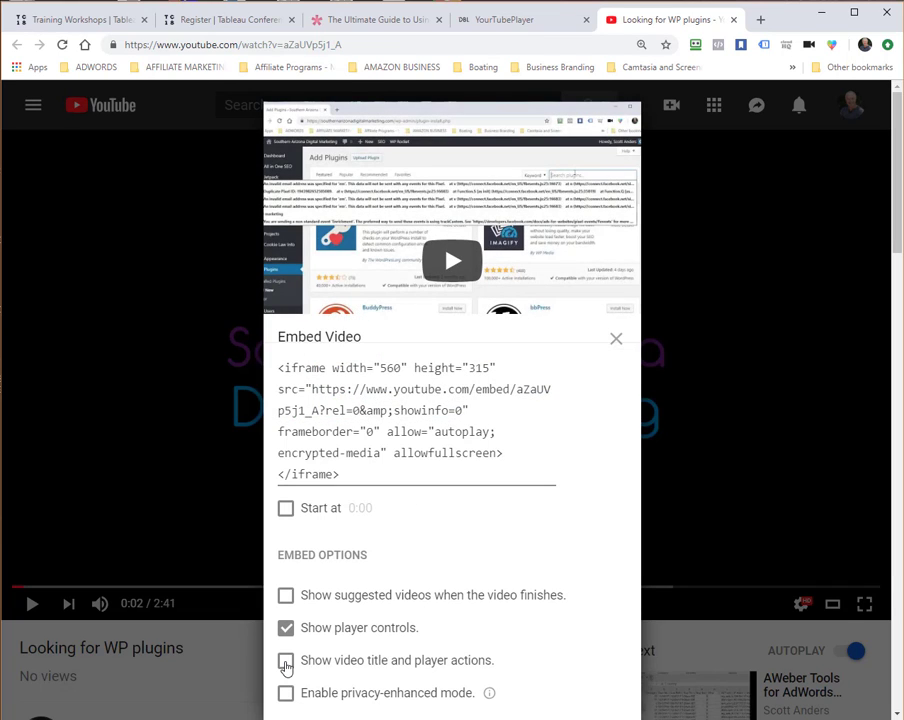
click(614, 340)
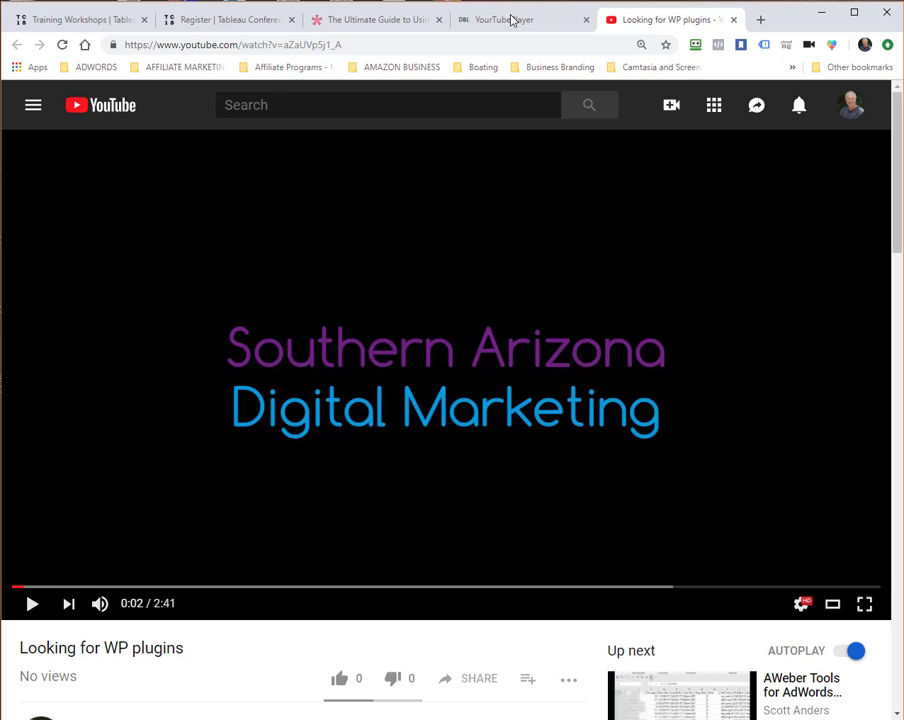
- Copy the YouTube video's address into YourTubePlayer's Youtube URL field and set Autoplay to No
click(503, 21)
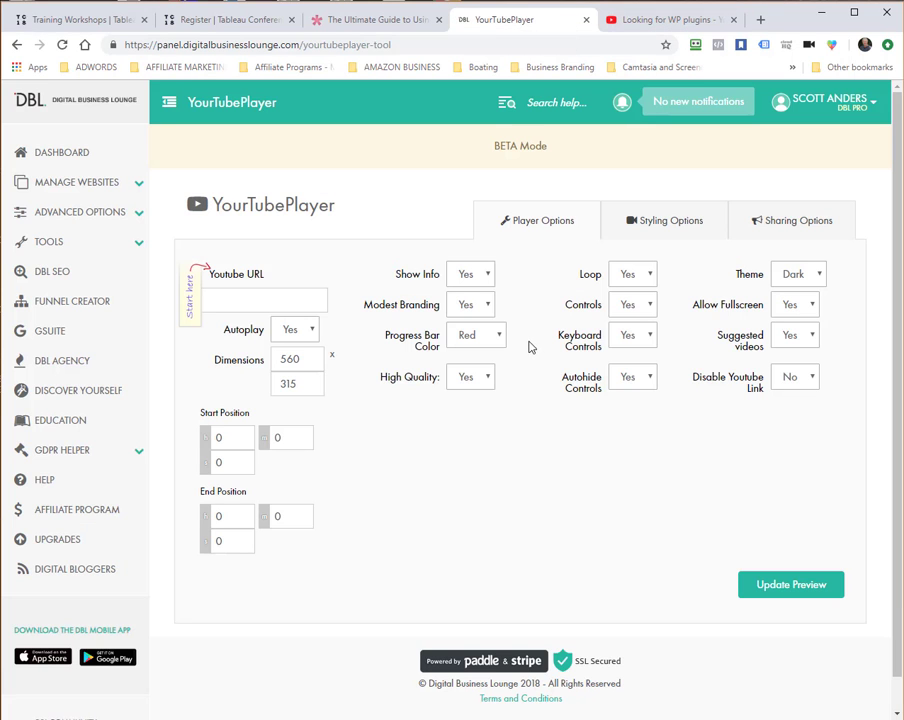
click(628, 21)
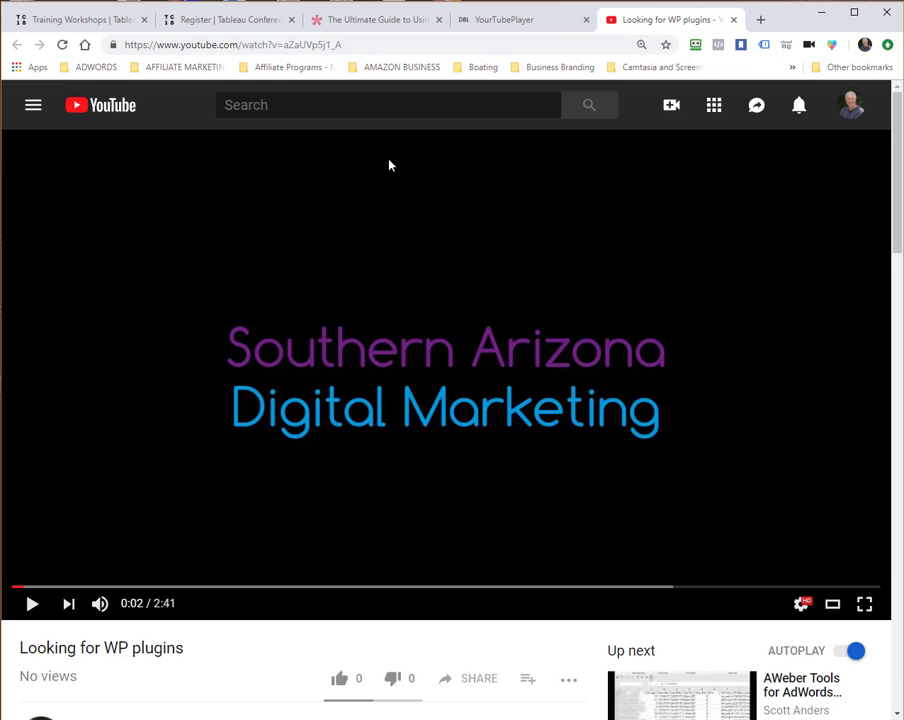
click(298, 47)
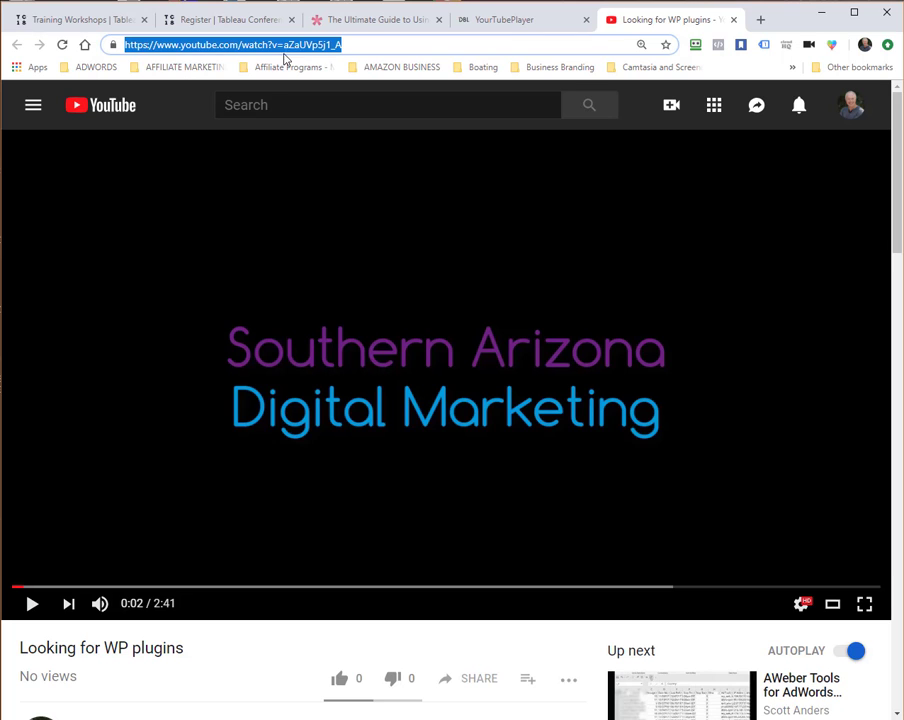
click(476, 26)
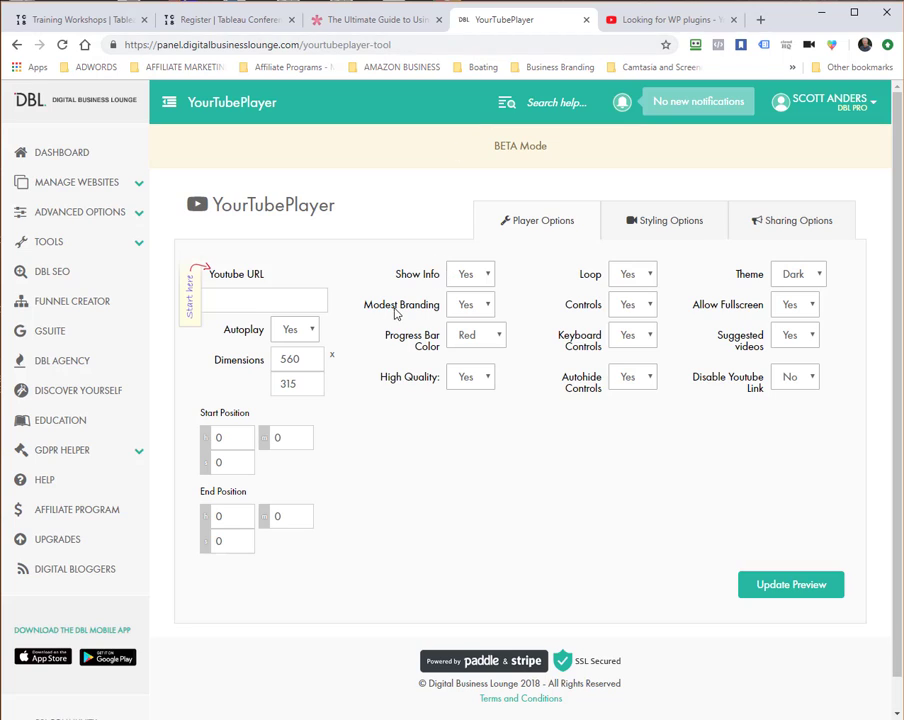
click(256, 305)
key(ctrl+v)
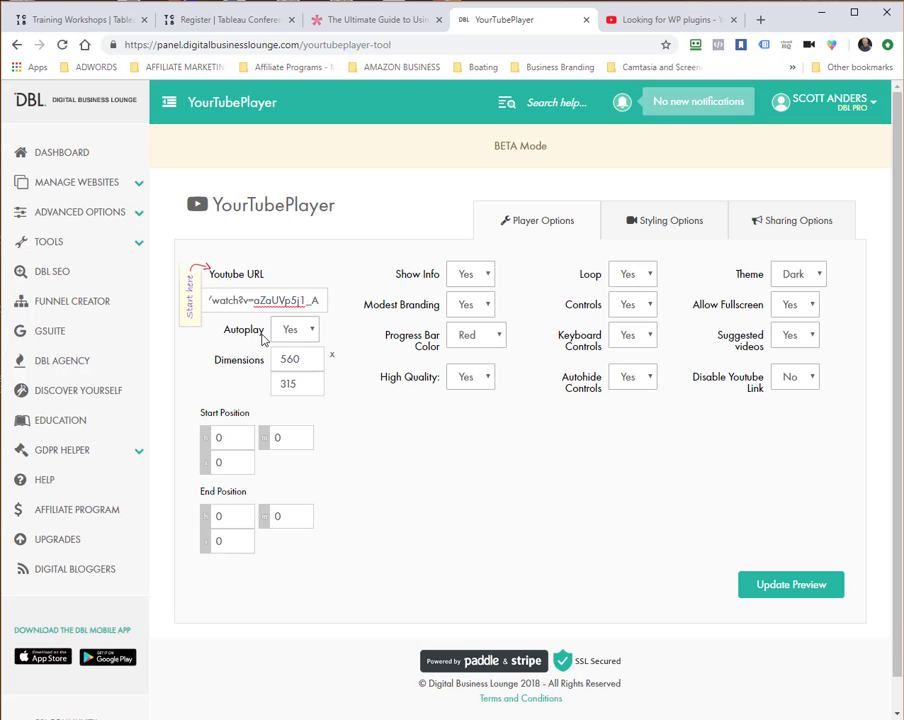
click(295, 330)
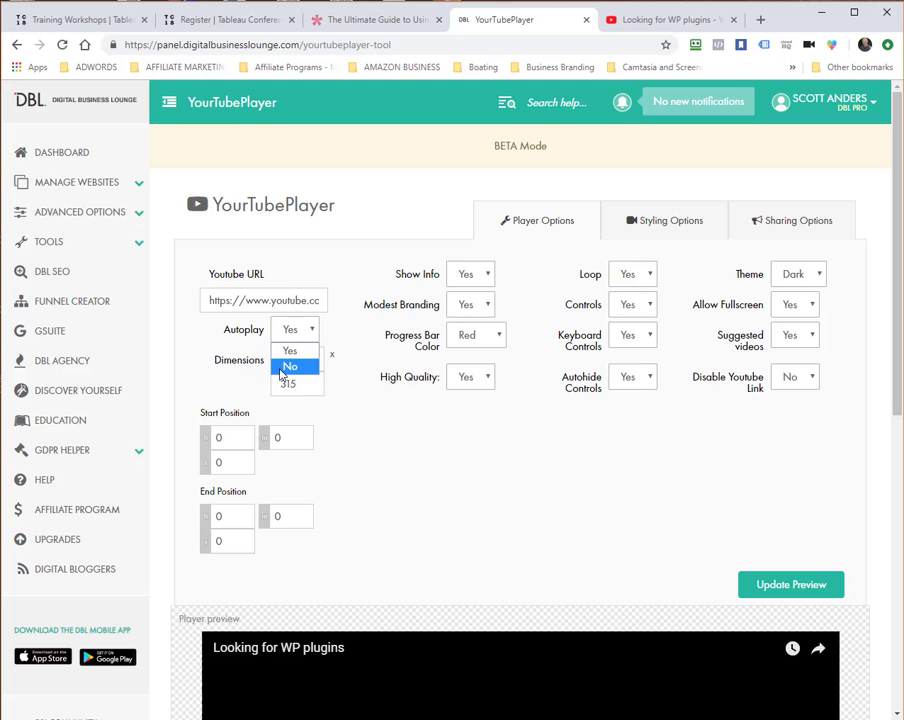
click(284, 368)
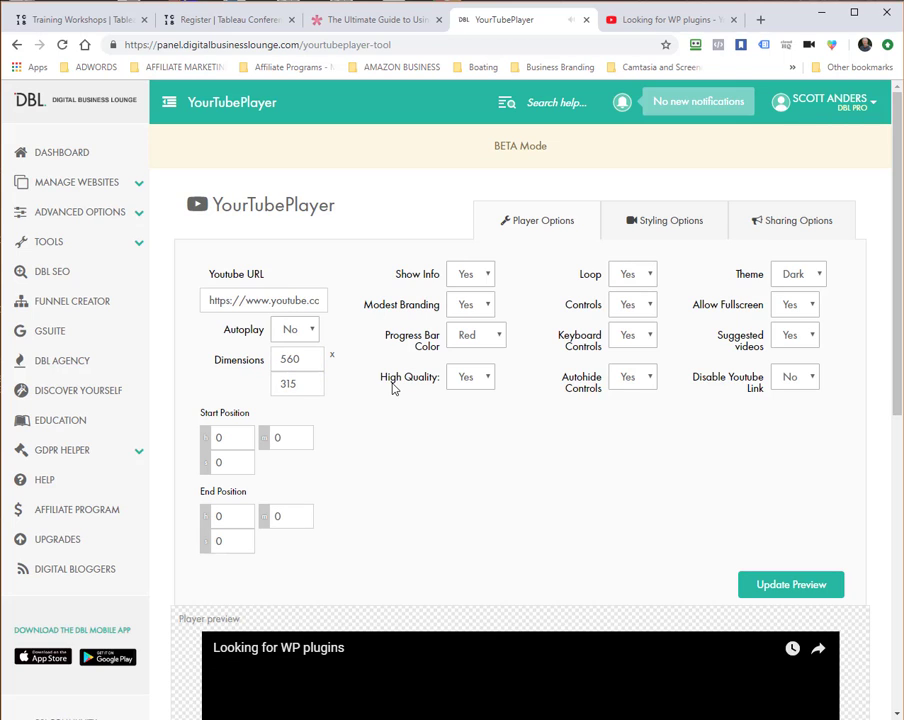
- Examine the player preview and its iframe embed code, pausing the video and dismissing the More videos overlay
scroll(450, 548, down, 2)
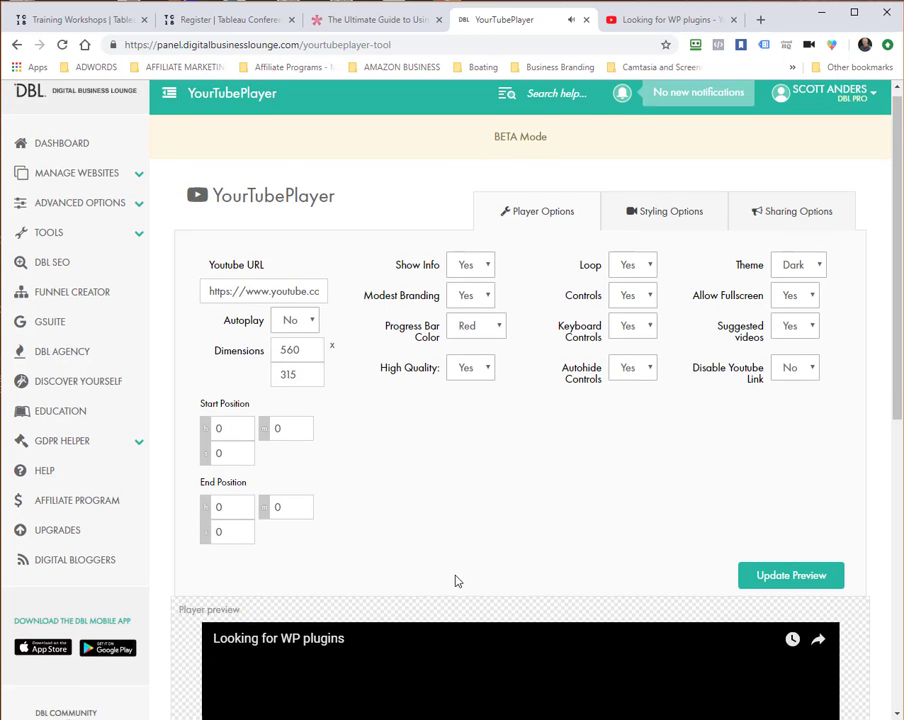
click(512, 594)
scroll(490, 387, up, 2)
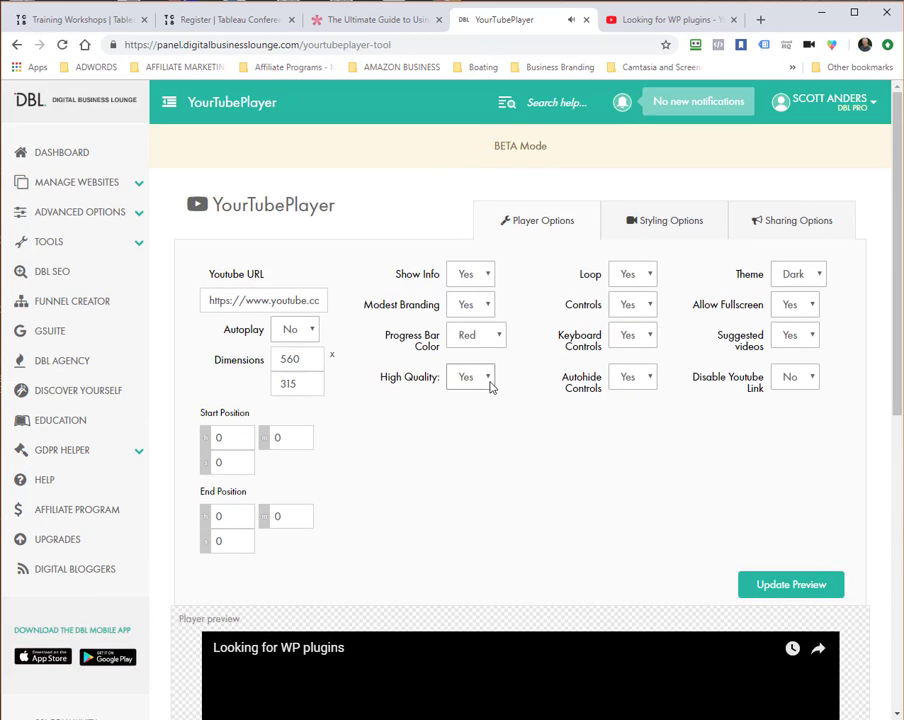
scroll(496, 390, down, 5)
scroll(548, 414, down, 1)
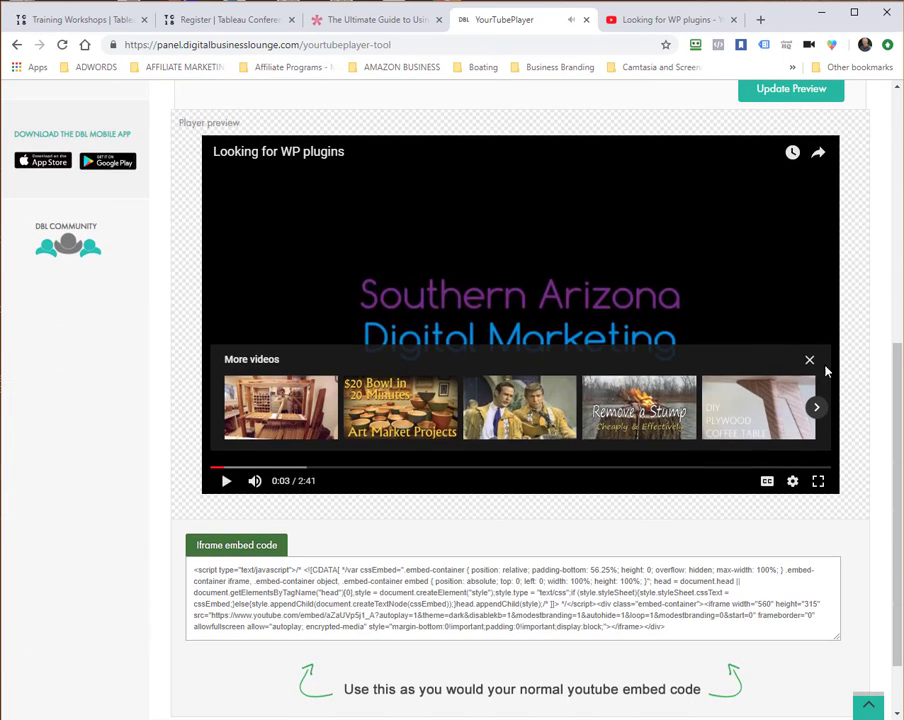
click(800, 358)
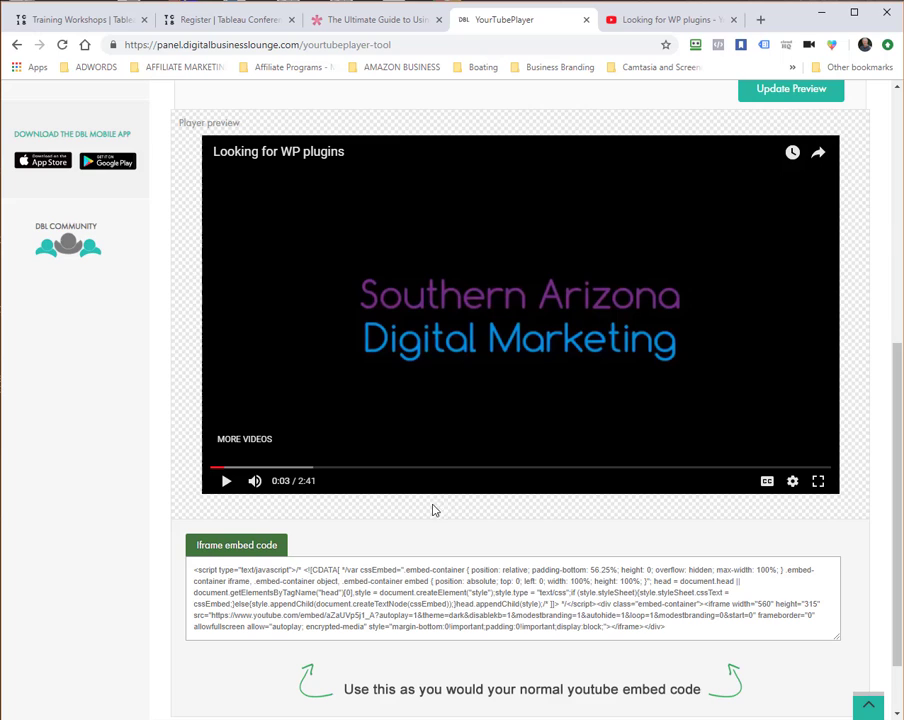
scroll(503, 566, up, 1)
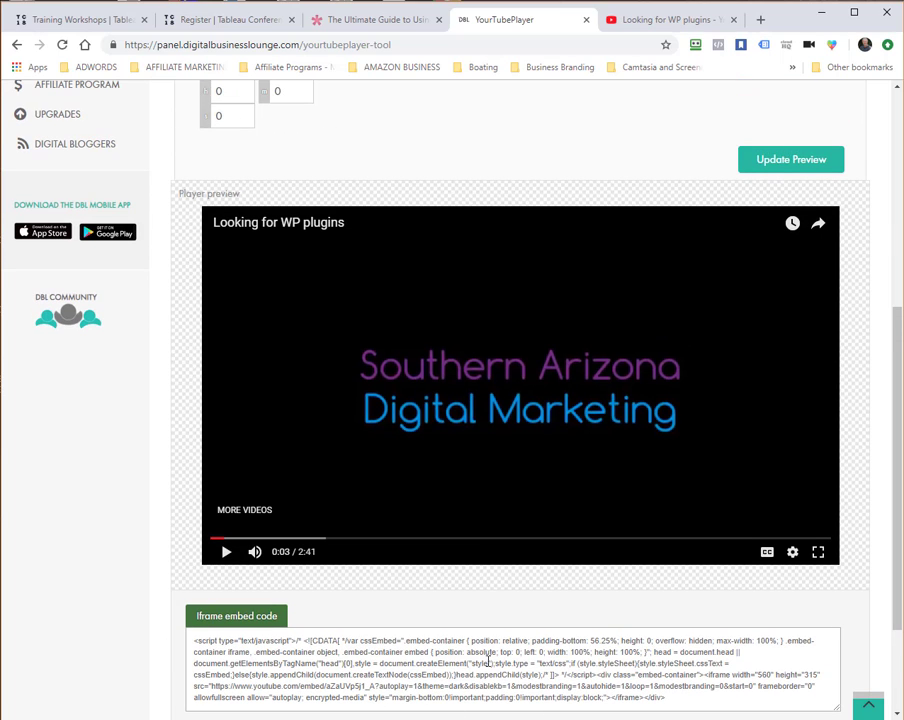
scroll(558, 478, up, 2)
scroll(562, 480, up, 3)
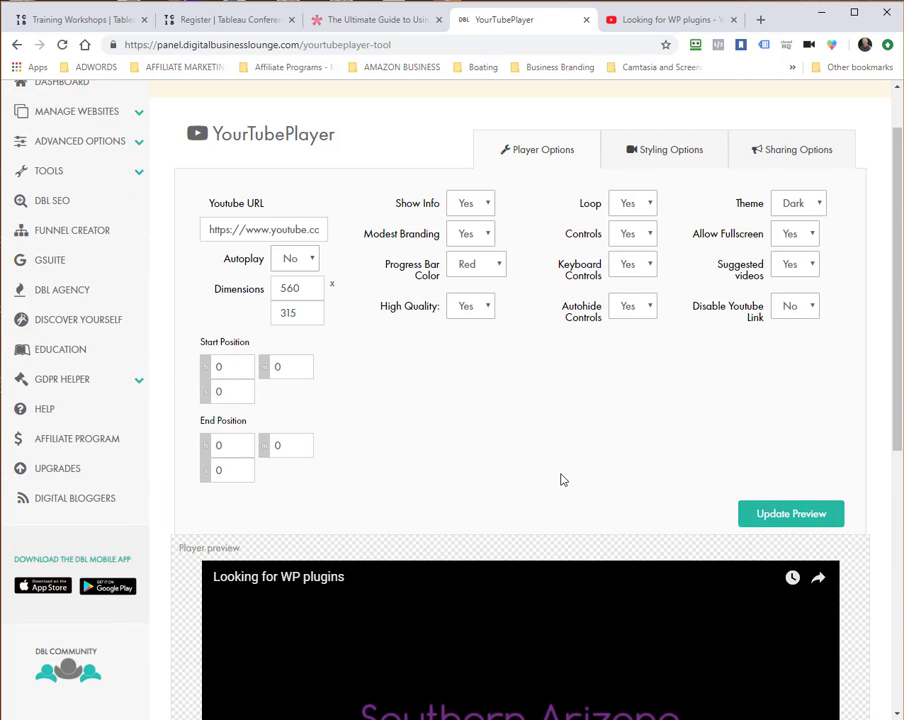
- Look up the half-column width in the Elegant Themes Divi image guide and set the player's width to 510 in YourTubePlayer
click(368, 24)
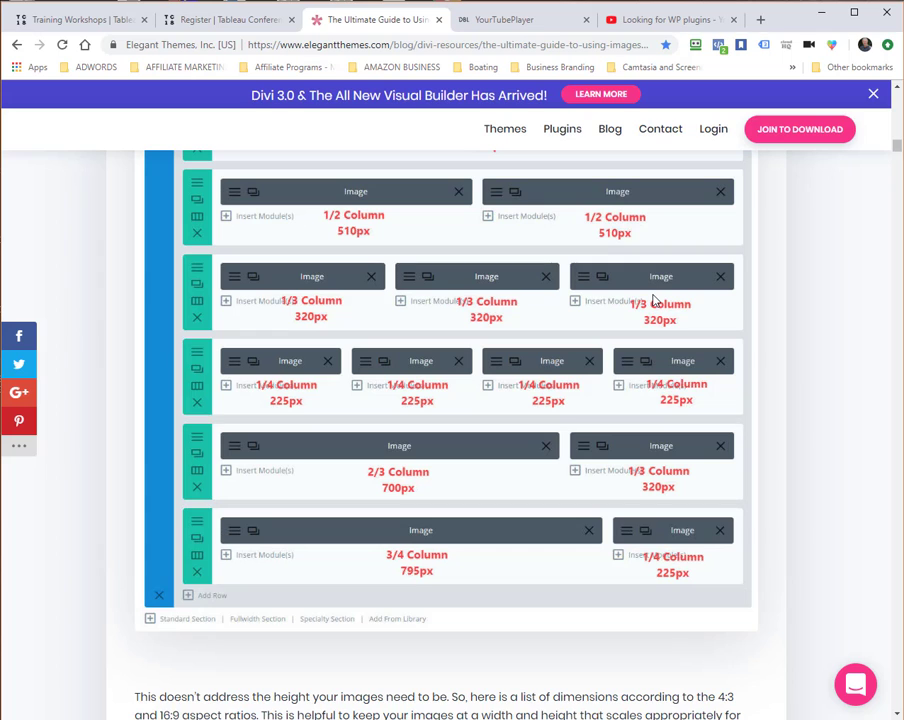
scroll(655, 334, up, 3)
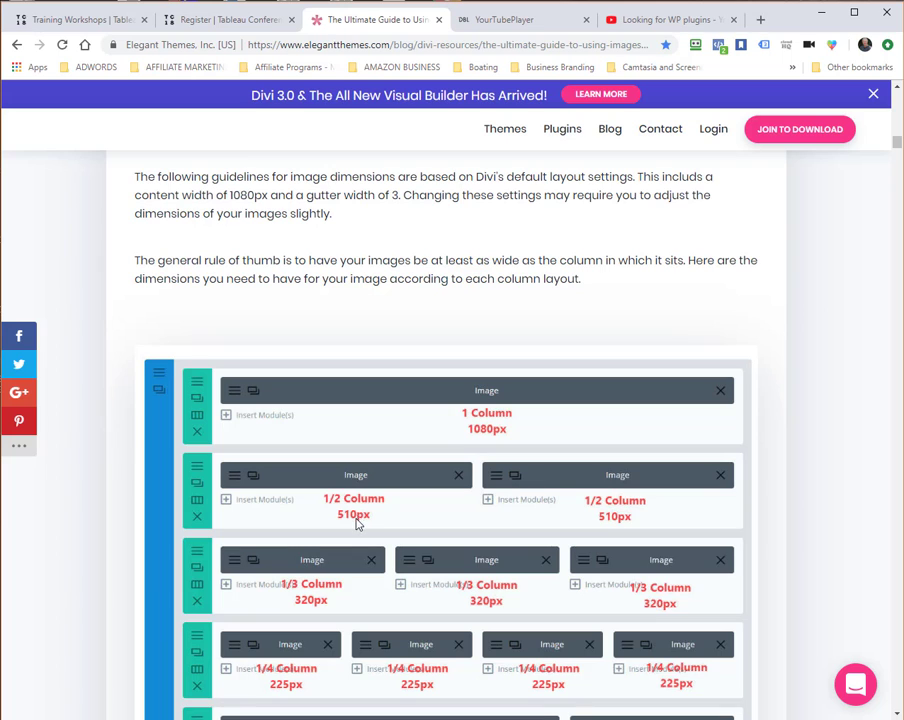
click(497, 20)
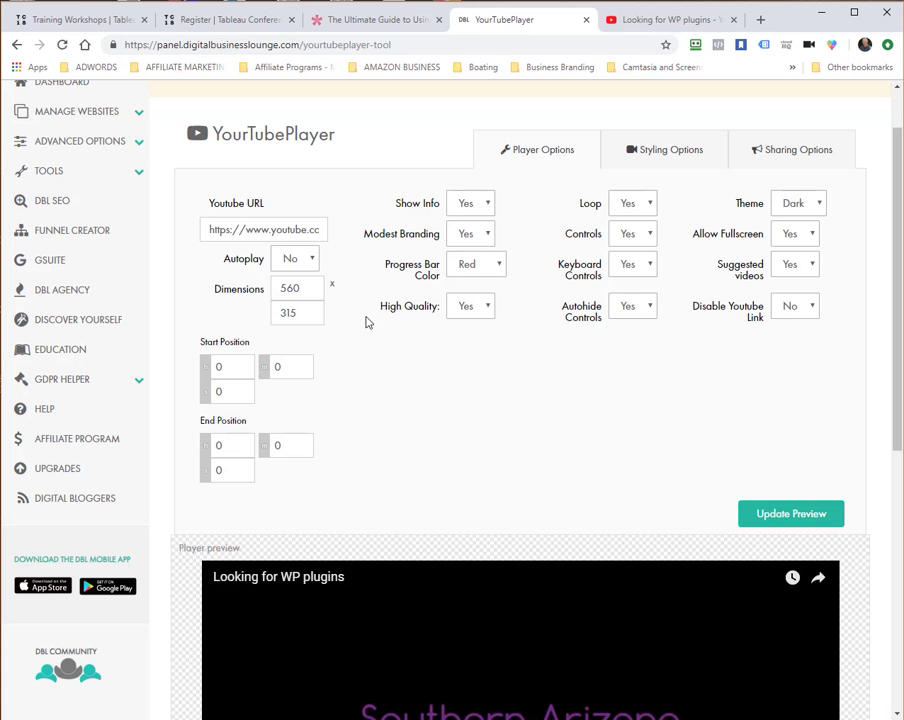
drag(299, 289, 259, 292)
text(510)
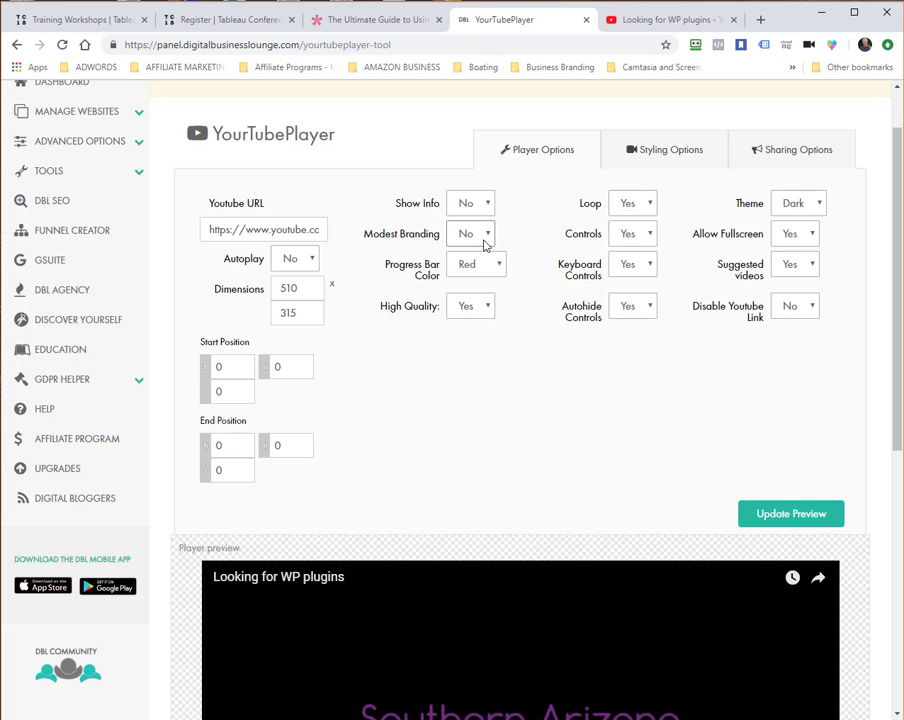
- Set Show Info, Loop, Controls, Allow Fullscreen and Disable Youtube Link to No, and Modest Branding to Yes
click(486, 240)
click(474, 256)
click(636, 206)
click(628, 242)
click(806, 310)
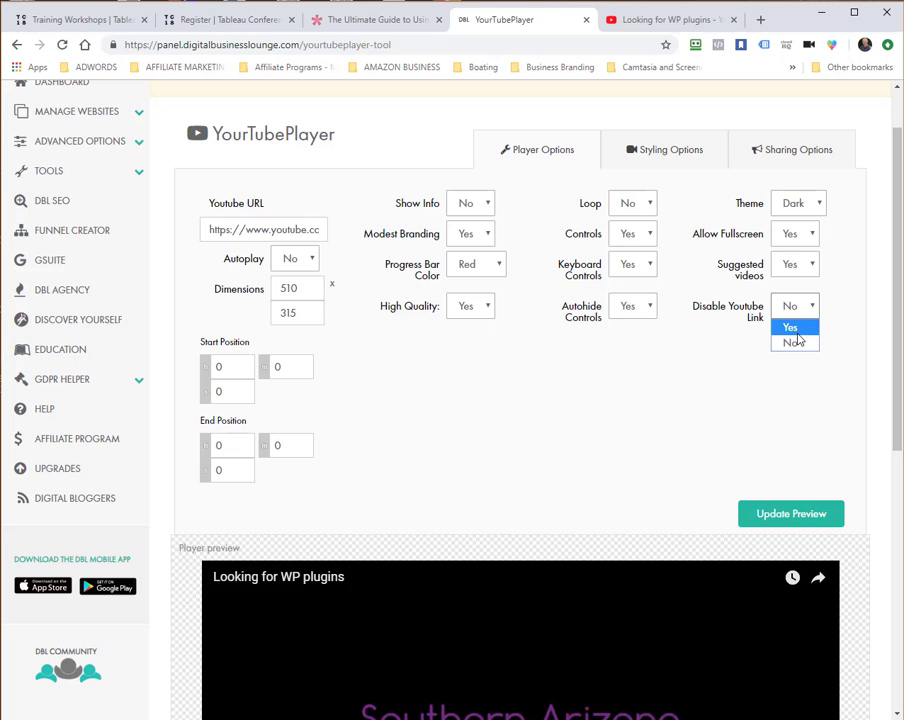
click(796, 332)
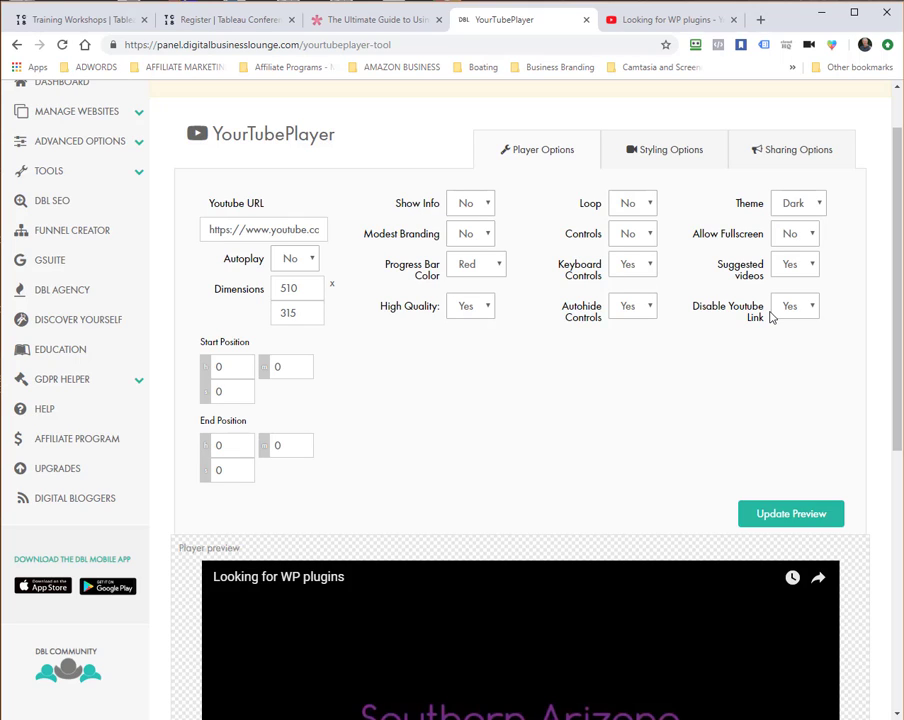
click(476, 236)
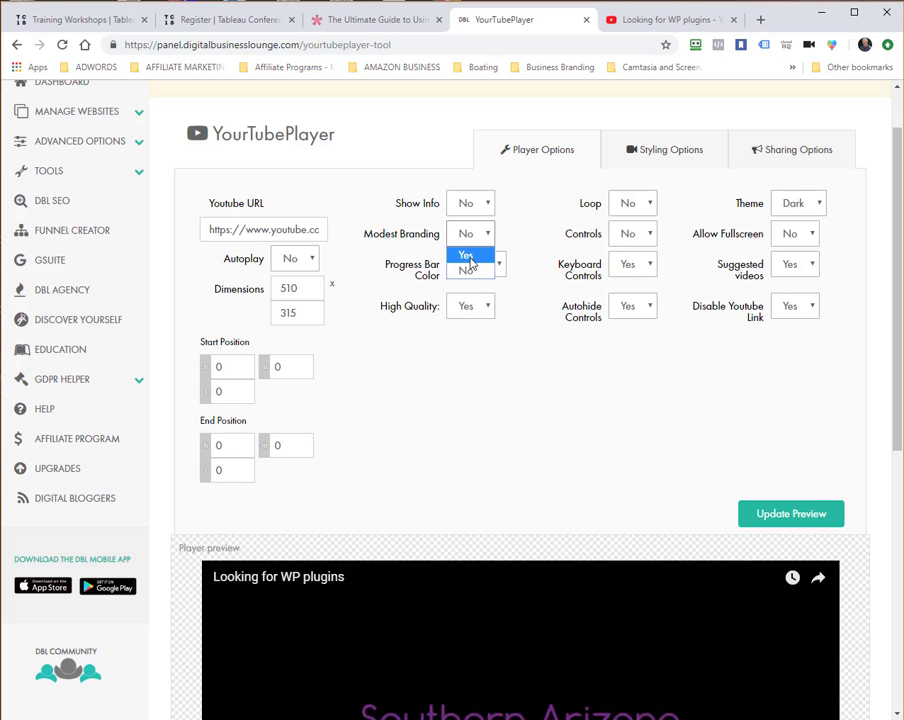
click(464, 252)
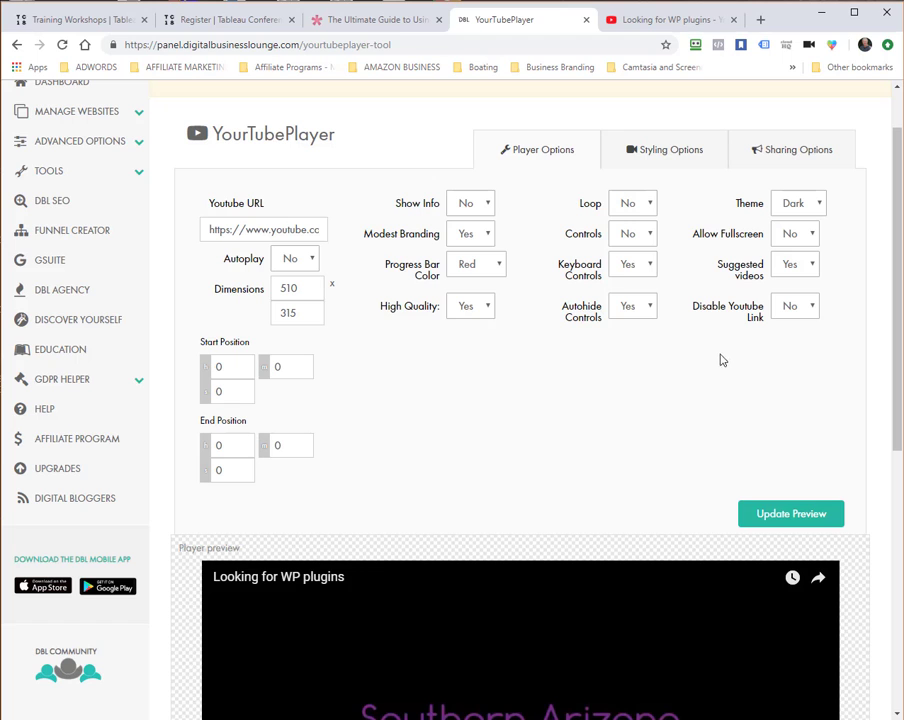
scroll(679, 360, down, 3)
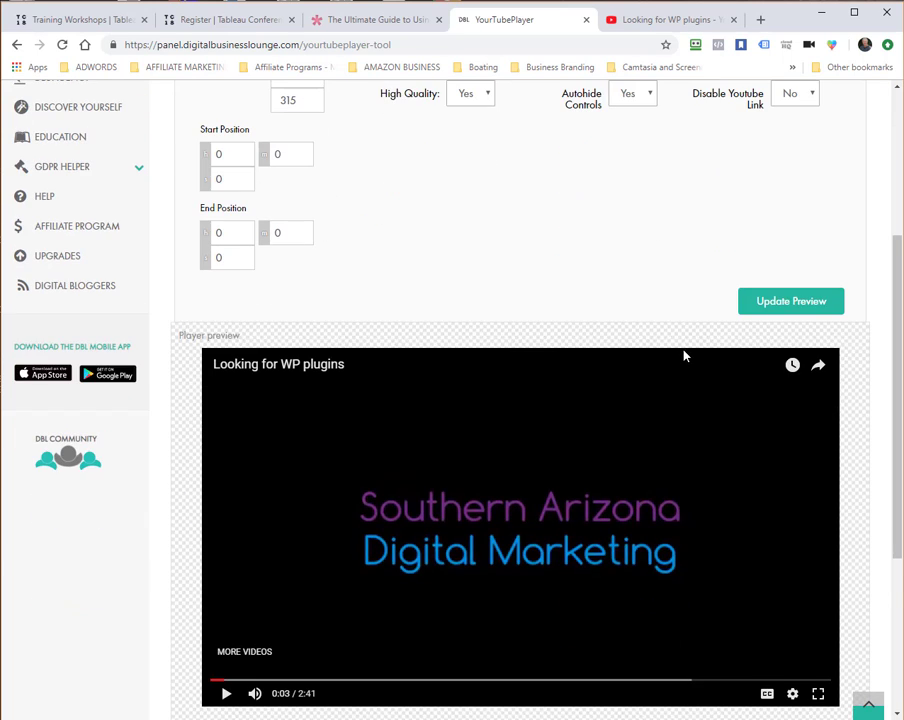
scroll(690, 330, down, 1)
scroll(567, 204, up, 1)
scroll(565, 204, up, 5)
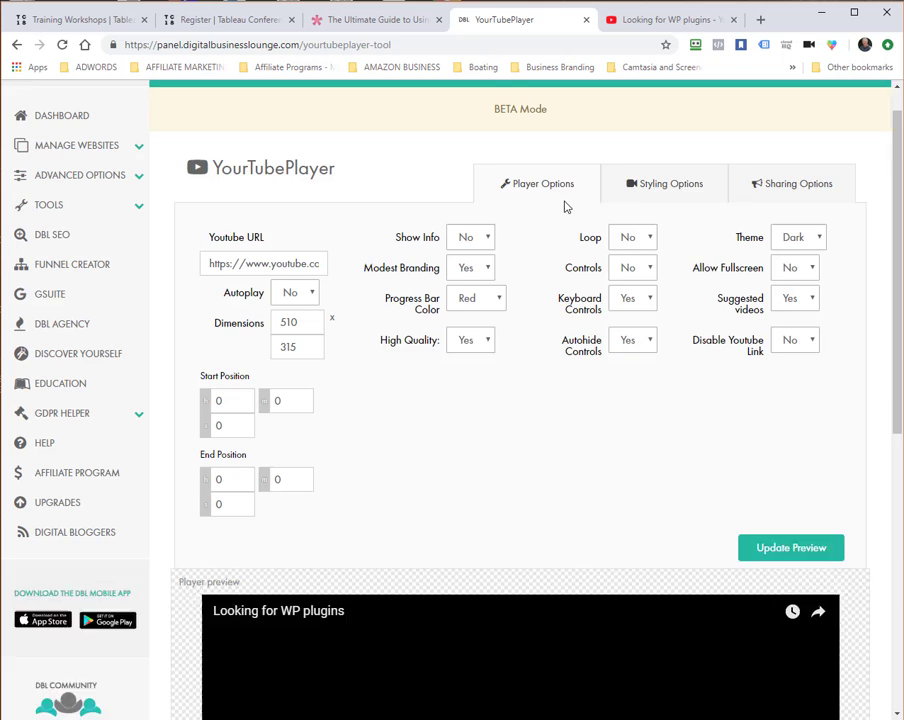
- Enable the styling options in YourTubePlayer and set the background color to 702082
click(660, 230)
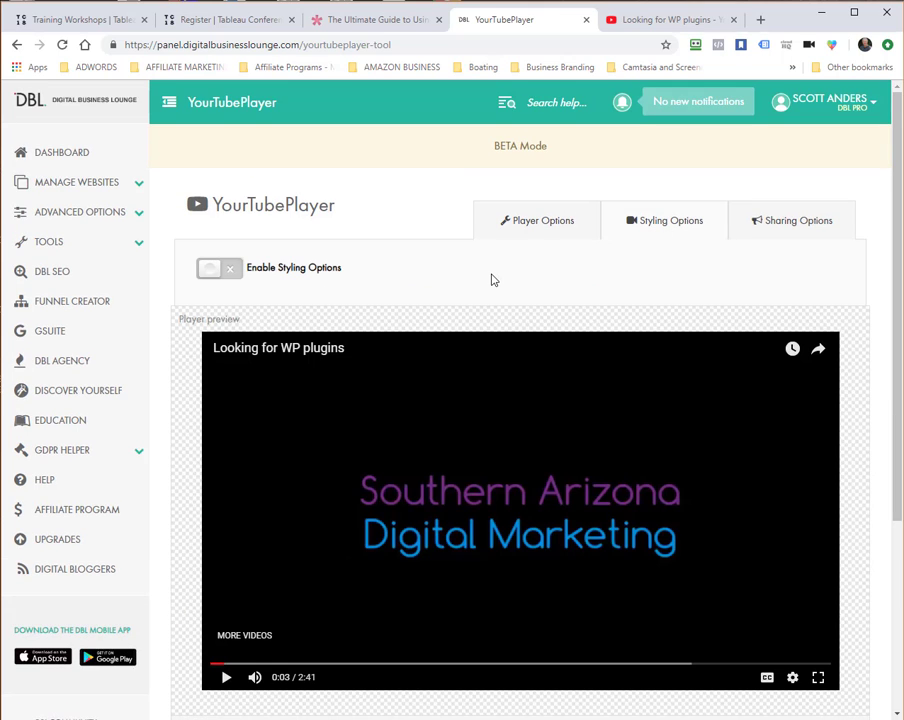
click(219, 274)
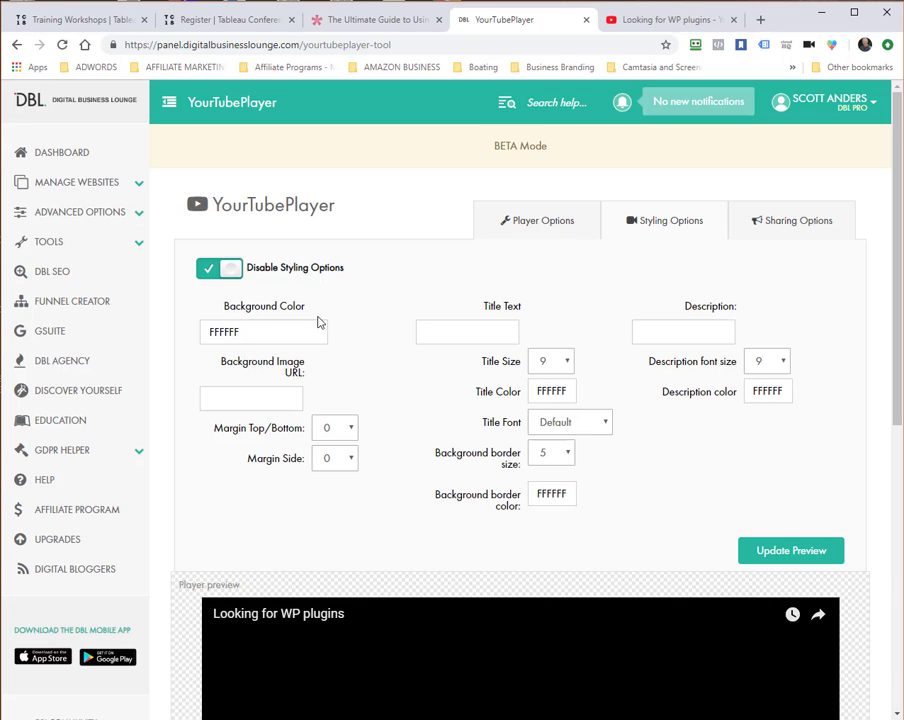
click(243, 331)
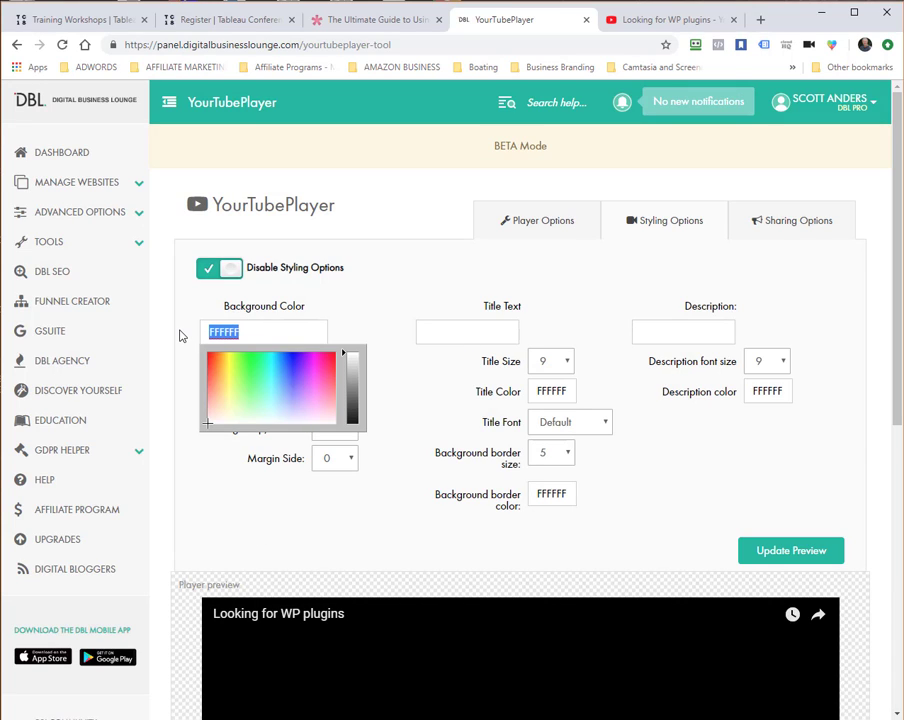
text(702)
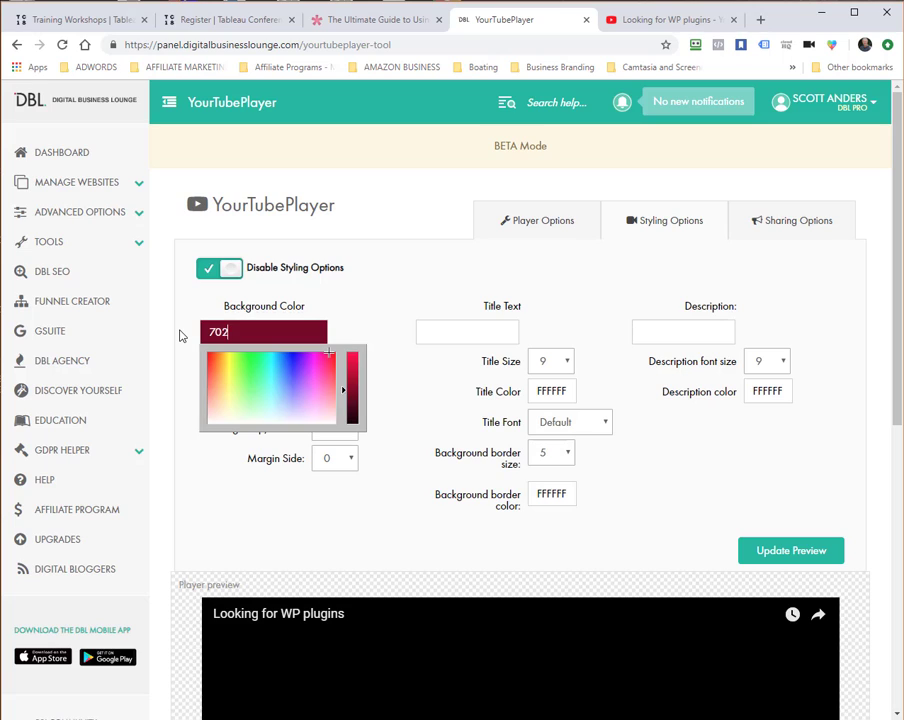
text(082)
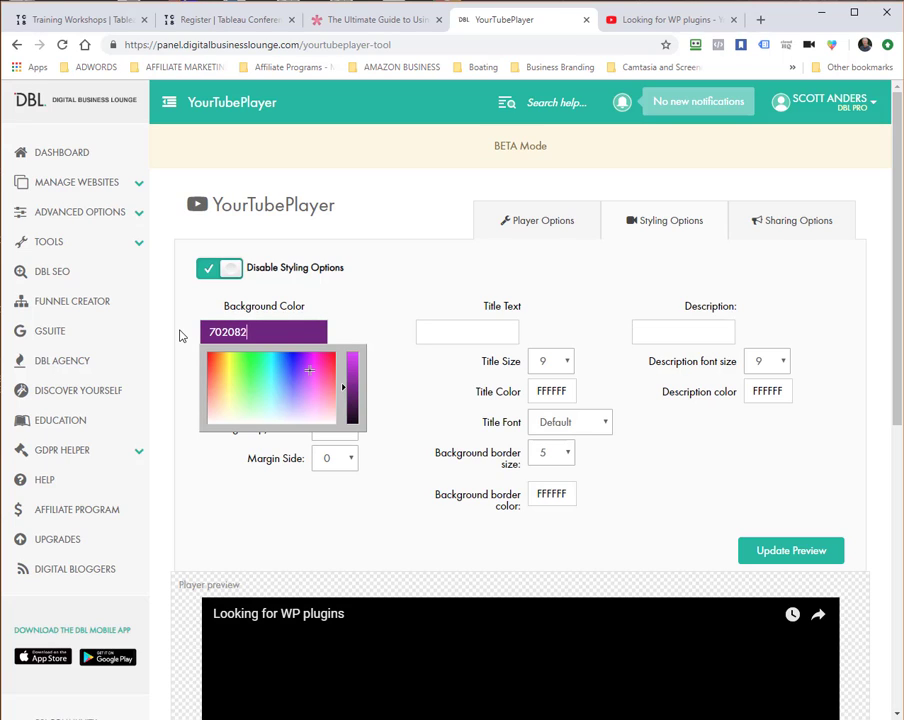
click(426, 300)
- Set the title text to Lead Generation, update the player preview, and turn the styling options back off
click(450, 332)
click(458, 352)
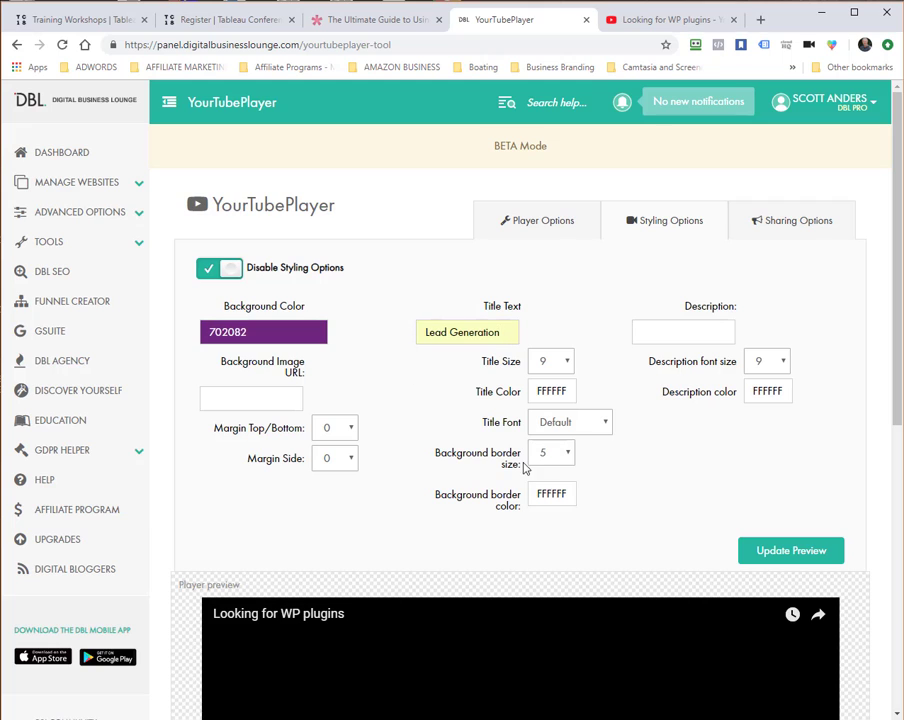
click(760, 556)
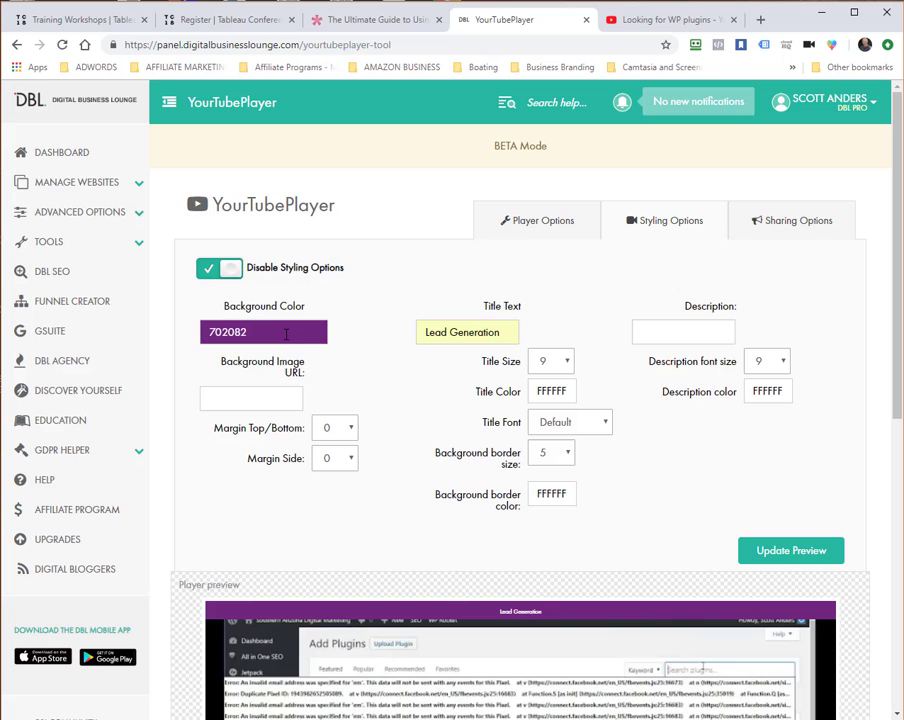
click(286, 335)
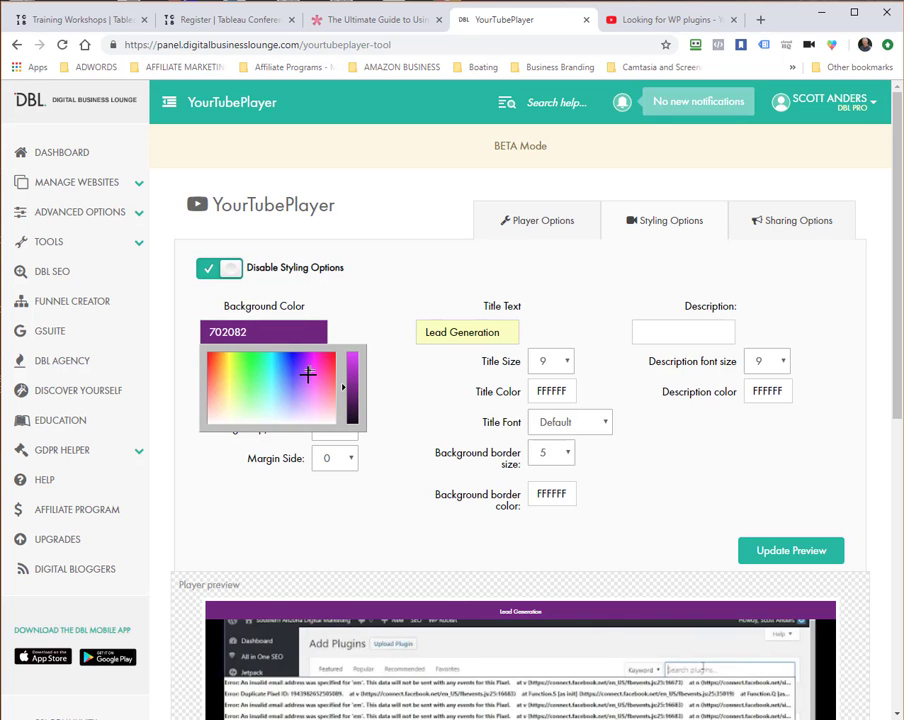
click(210, 268)
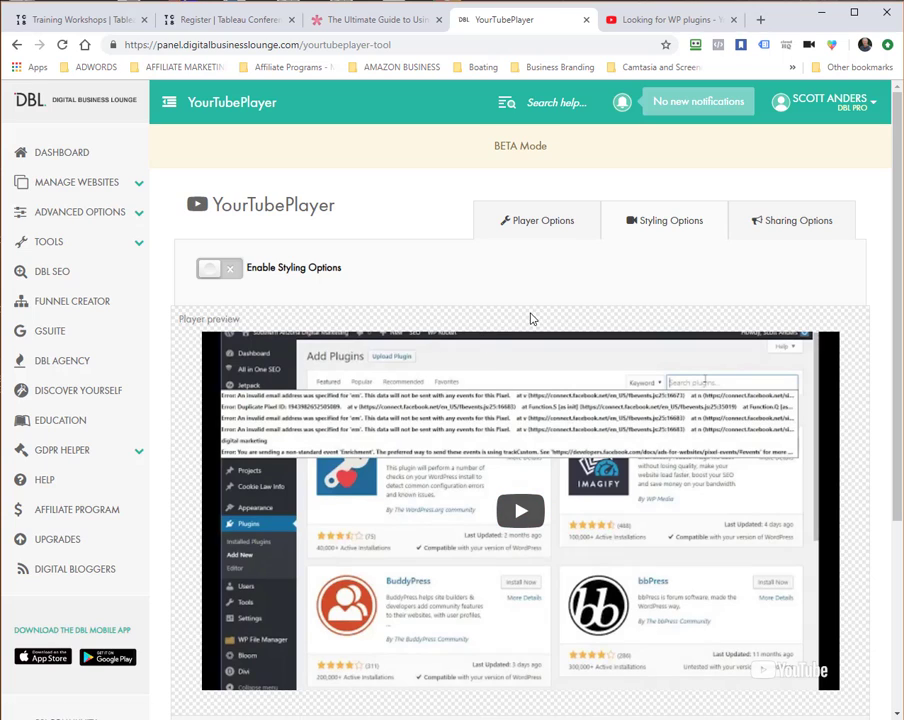
- Enable the sharing options to view the available settings and disable them again
click(772, 233)
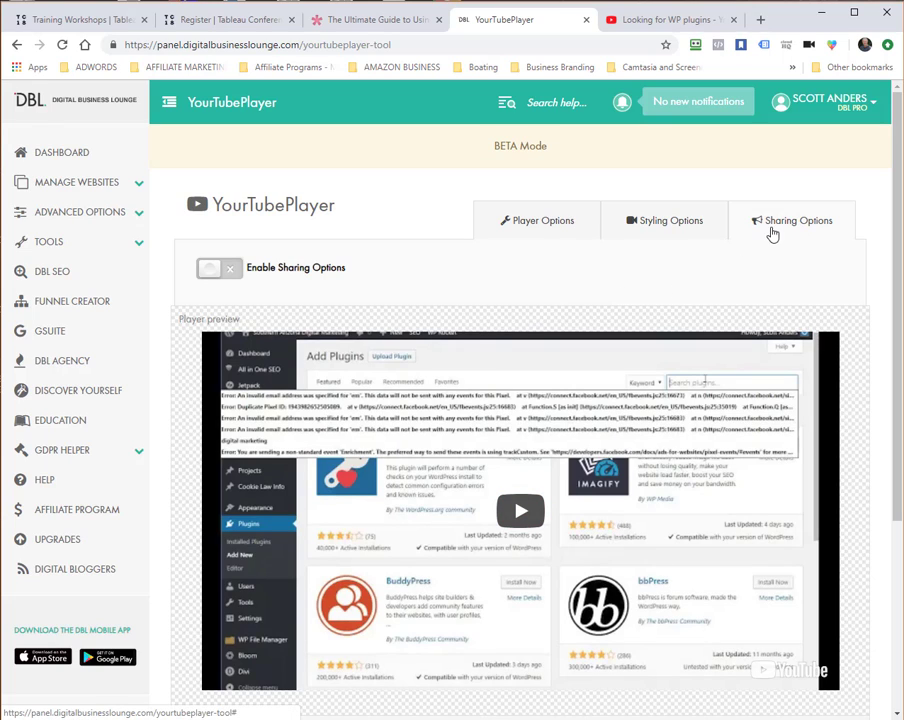
click(232, 274)
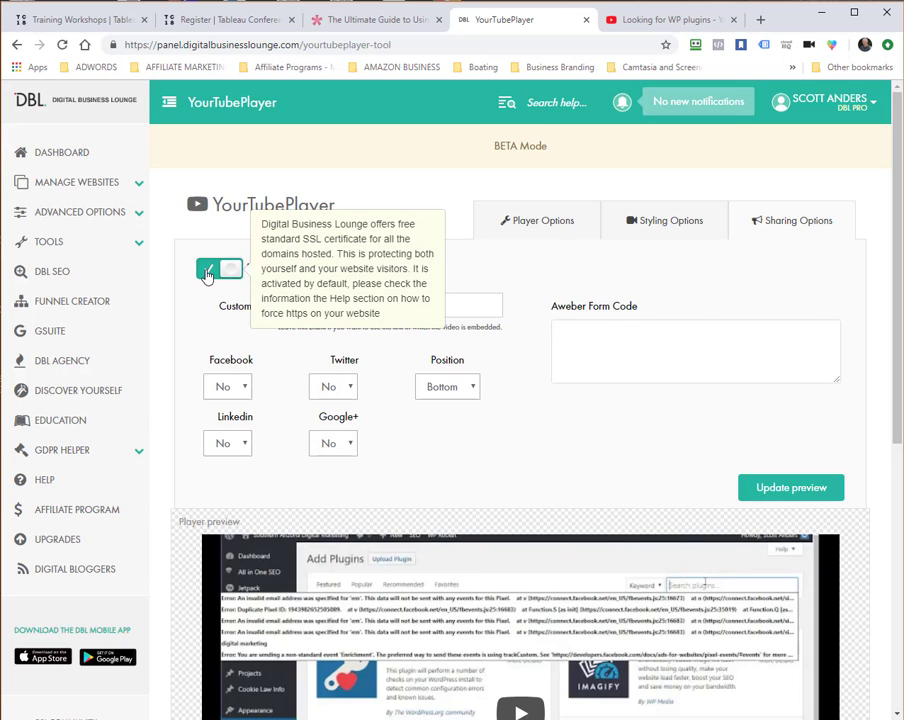
click(208, 270)
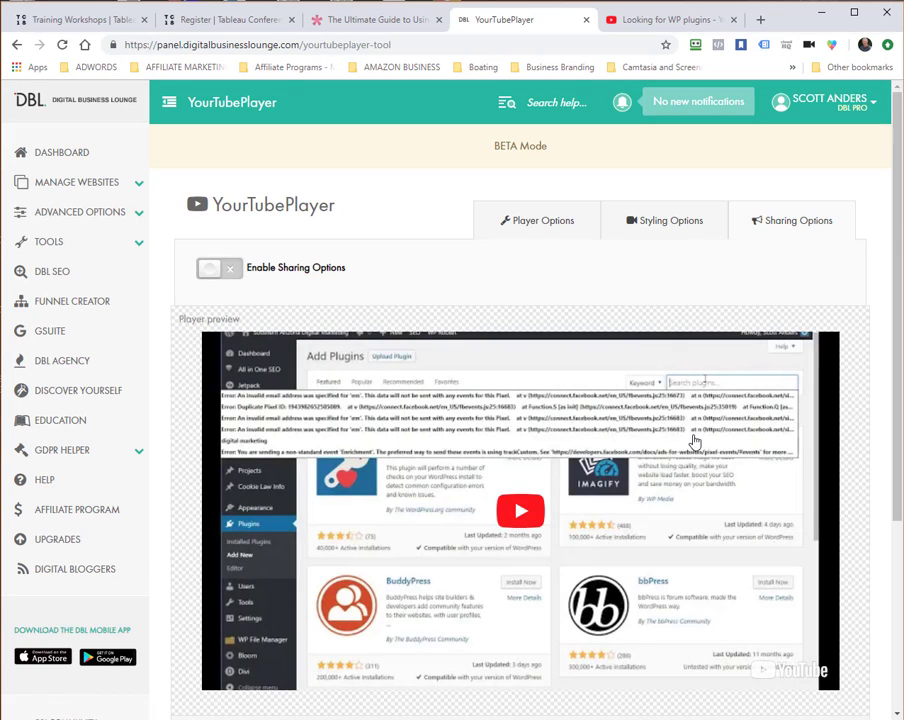
- Return to the player options and copy the entire iframe embed code
scroll(868, 376, down, 5)
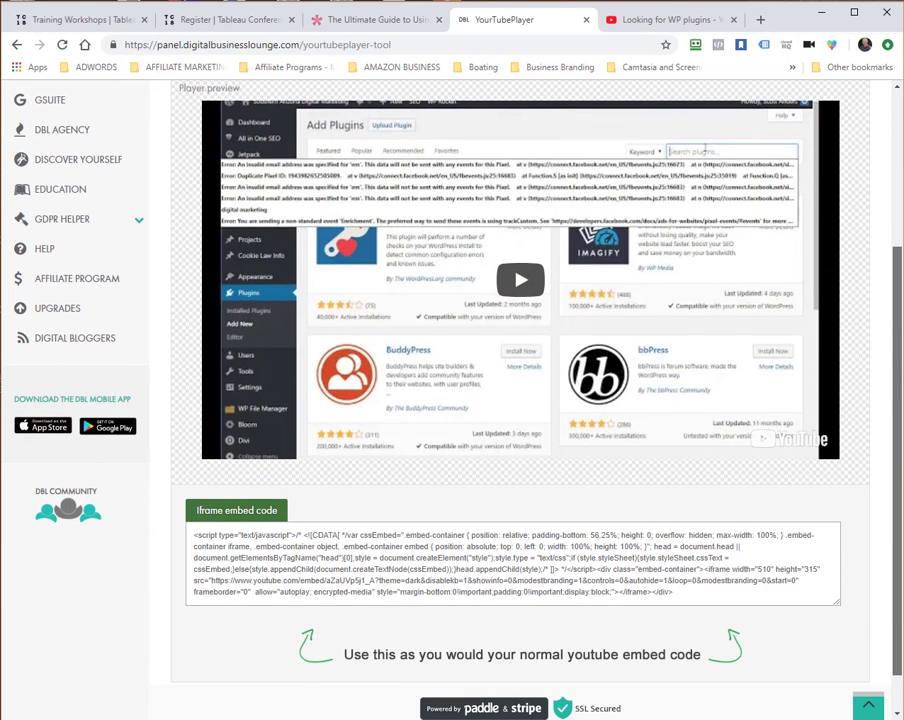
scroll(520, 400, up, 5)
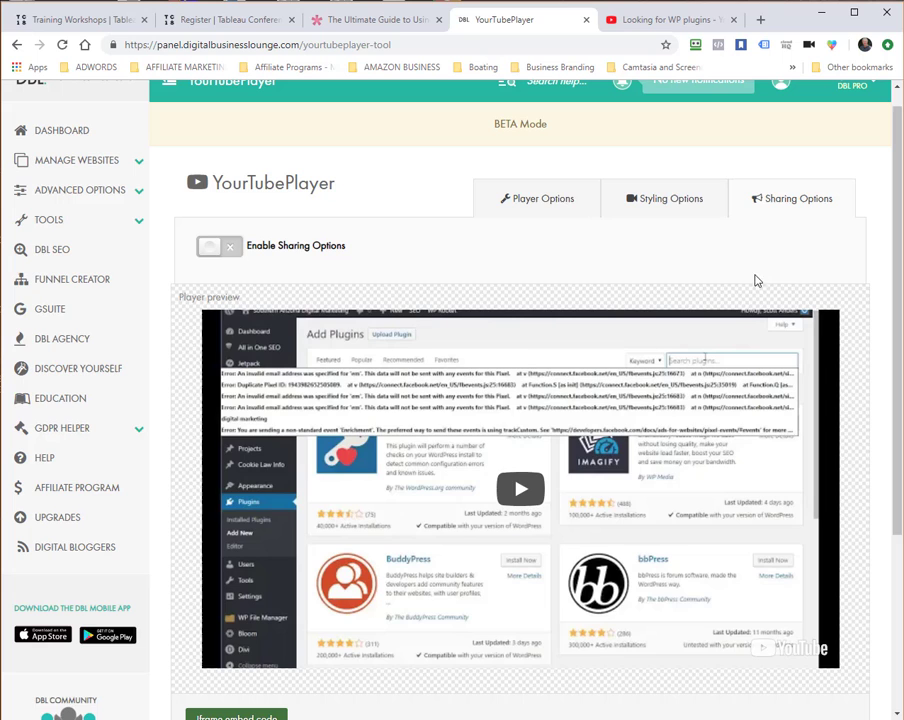
click(538, 202)
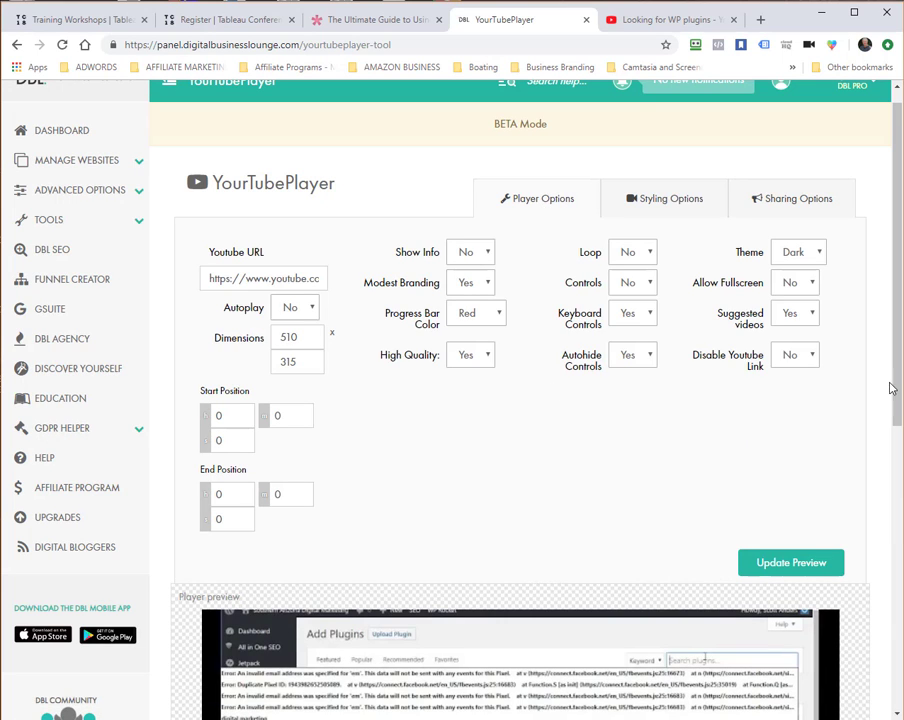
drag(893, 380, 898, 647)
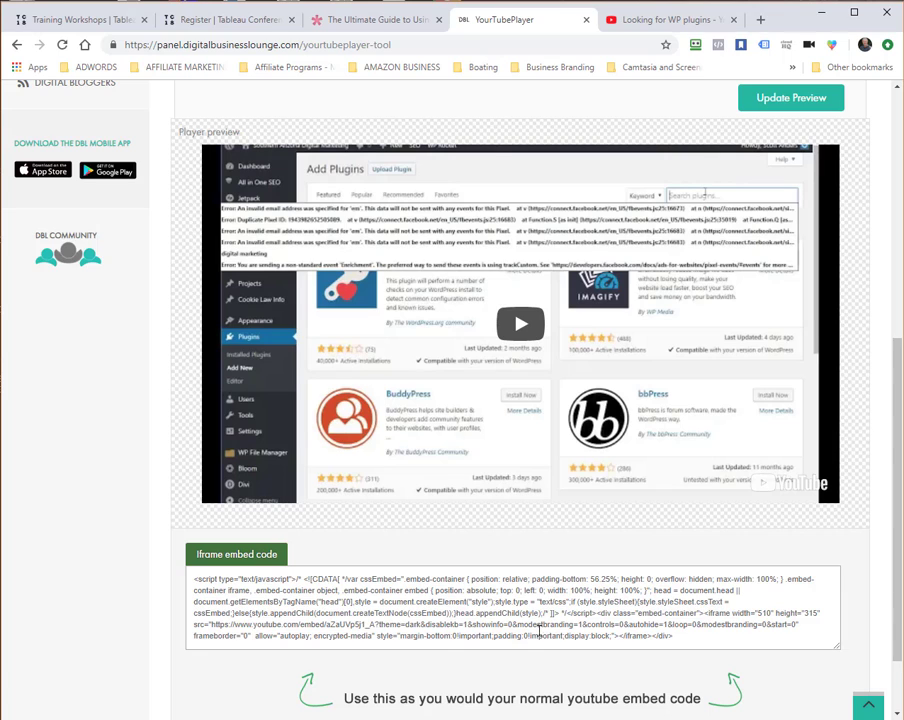
drag(672, 636, 186, 581)
right_click(253, 593)
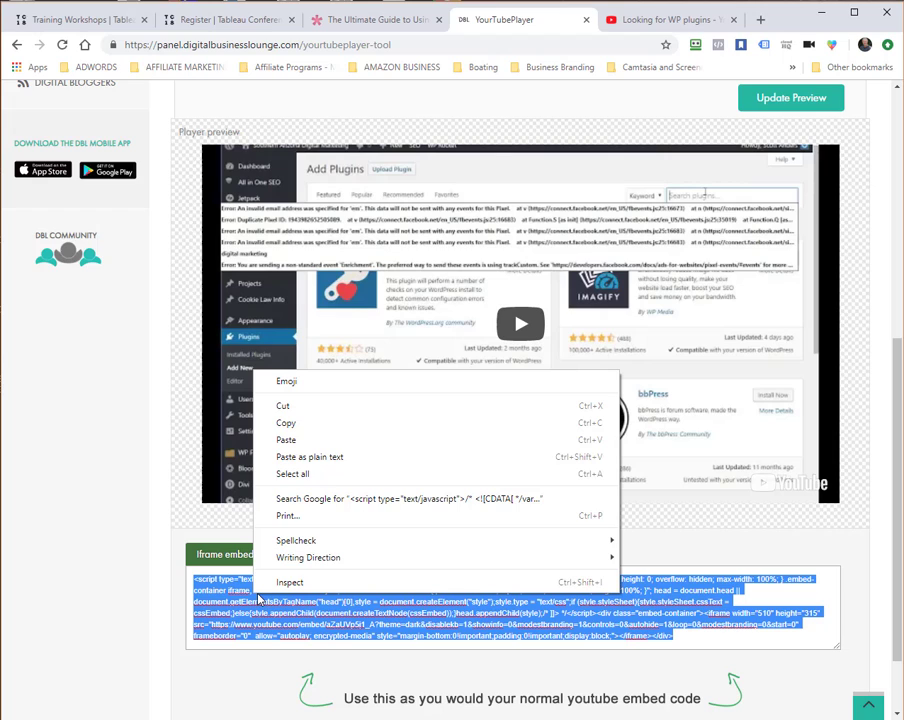
click(290, 424)
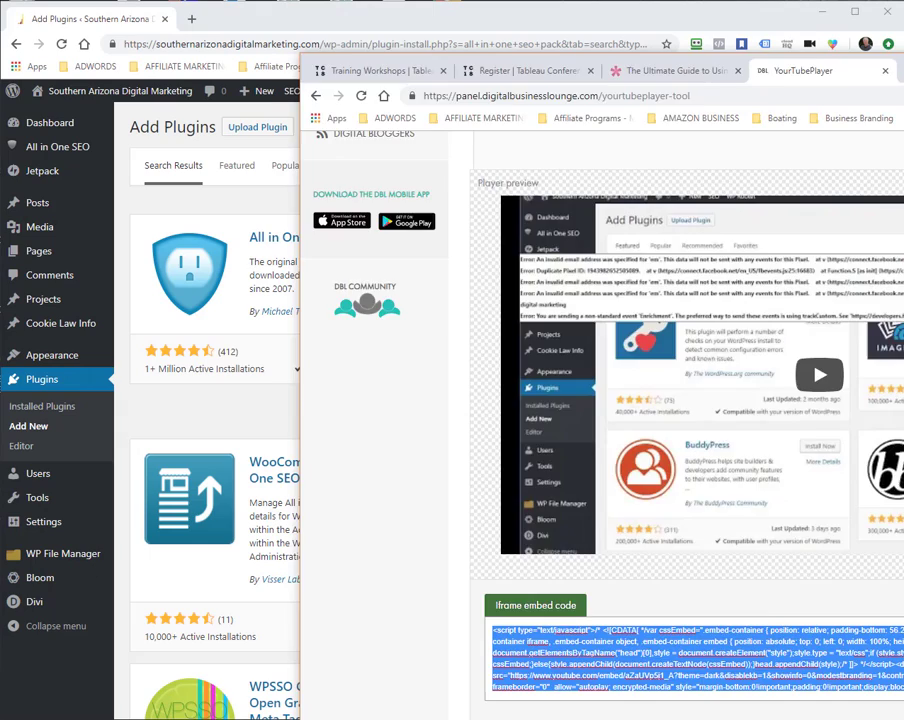
- Switch to the WordPress admin and open the post "How to Create a Website for Your Small Business" for editing
click(821, 12)
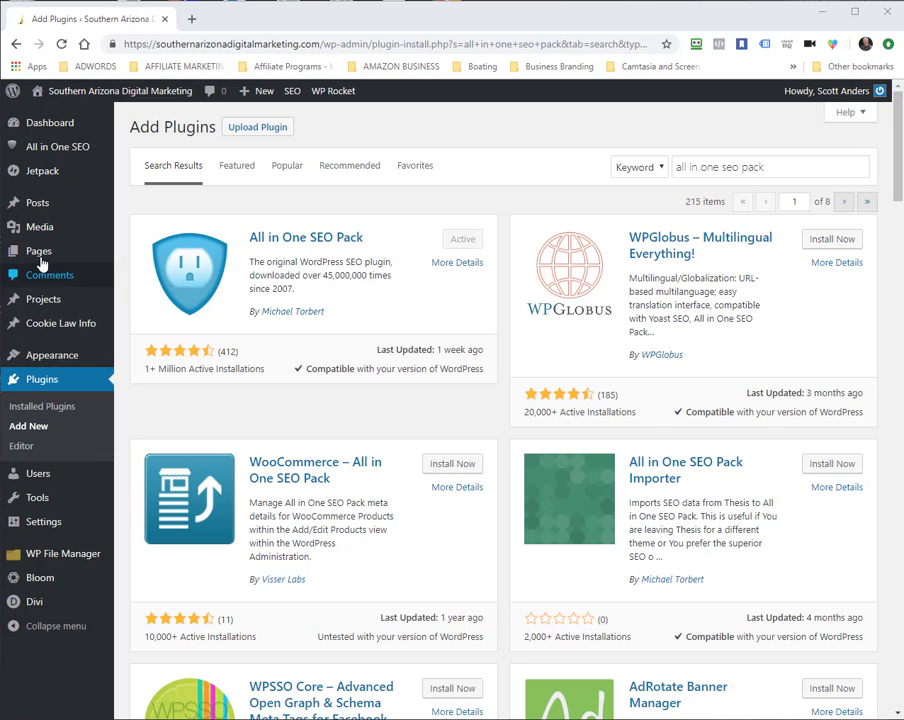
click(10, 203)
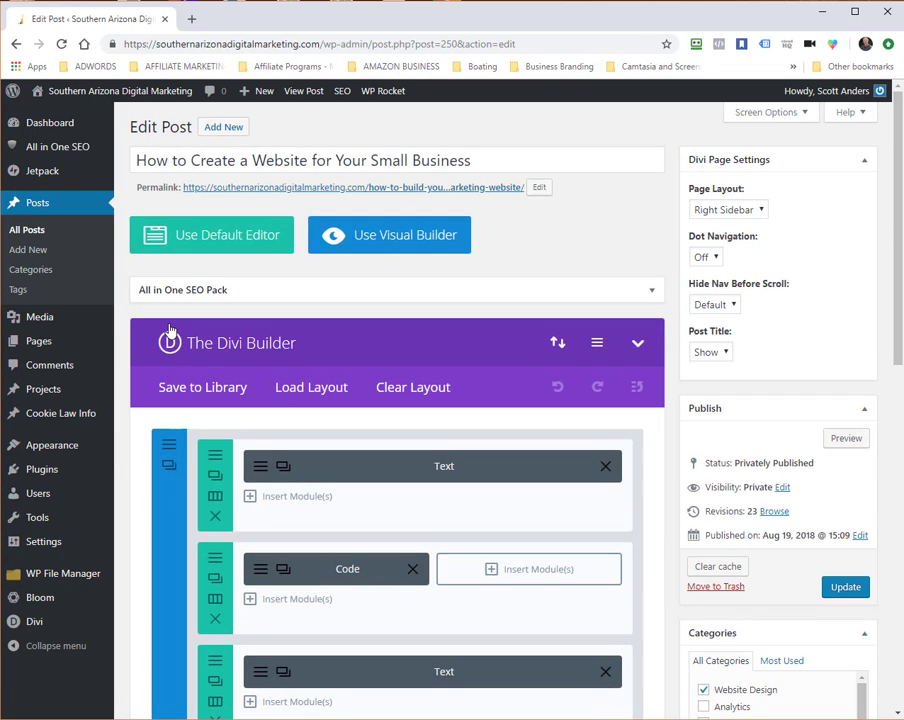
scroll(356, 368, down, 3)
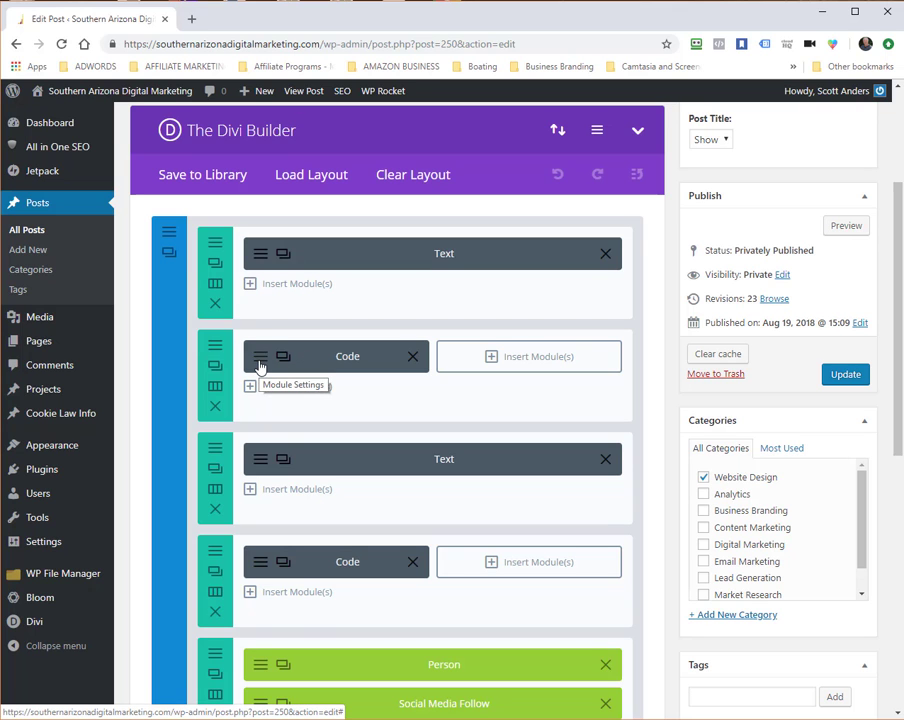
- Paste the embed code into the content of the first Code module in the Divi Builder, save the module, and update the post
click(260, 366)
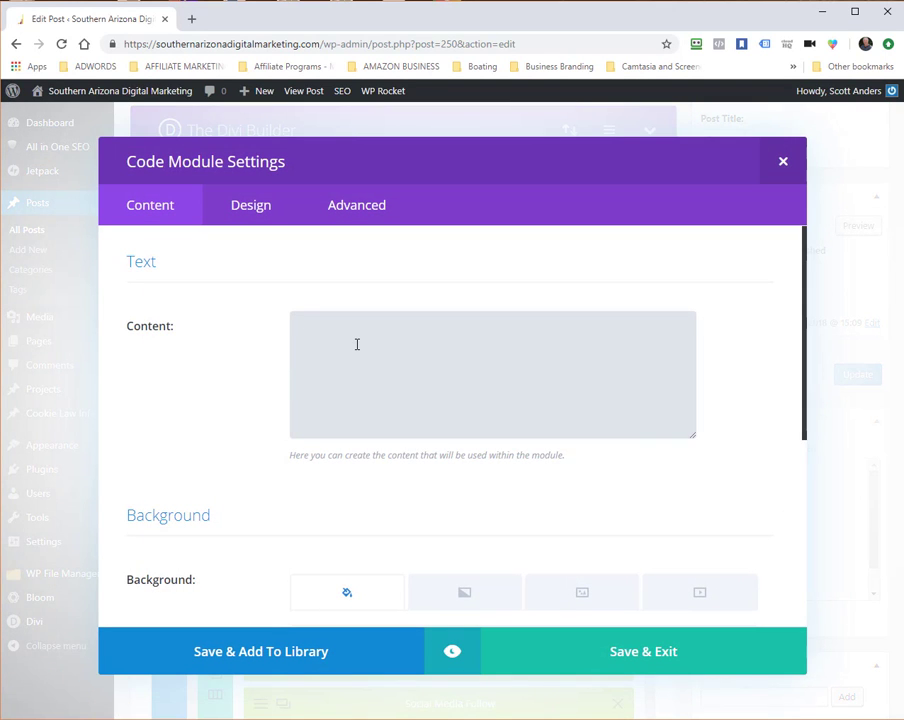
key(ctrl+v)
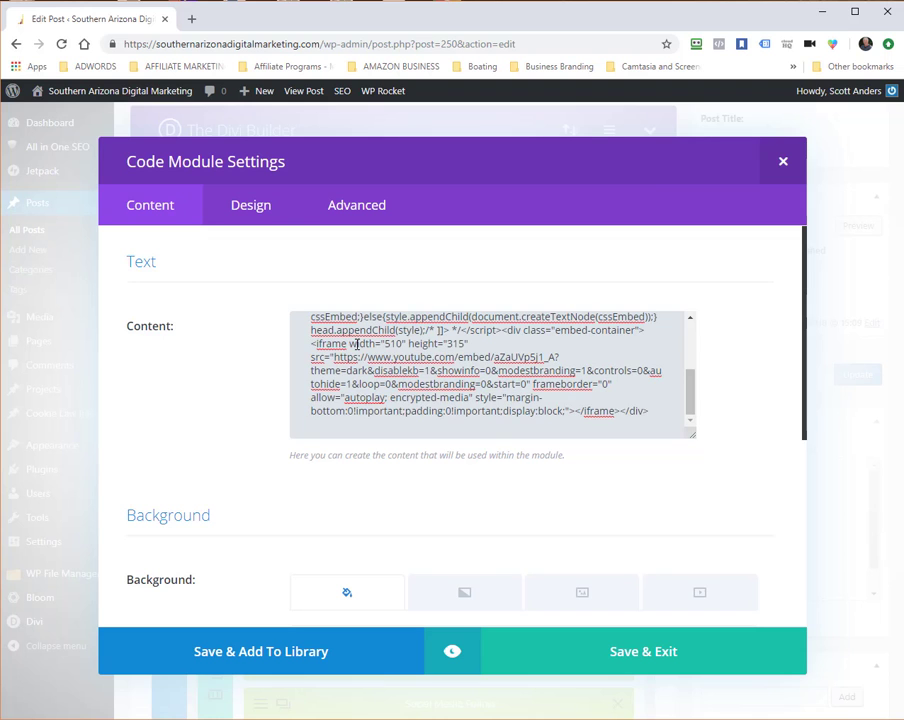
click(638, 651)
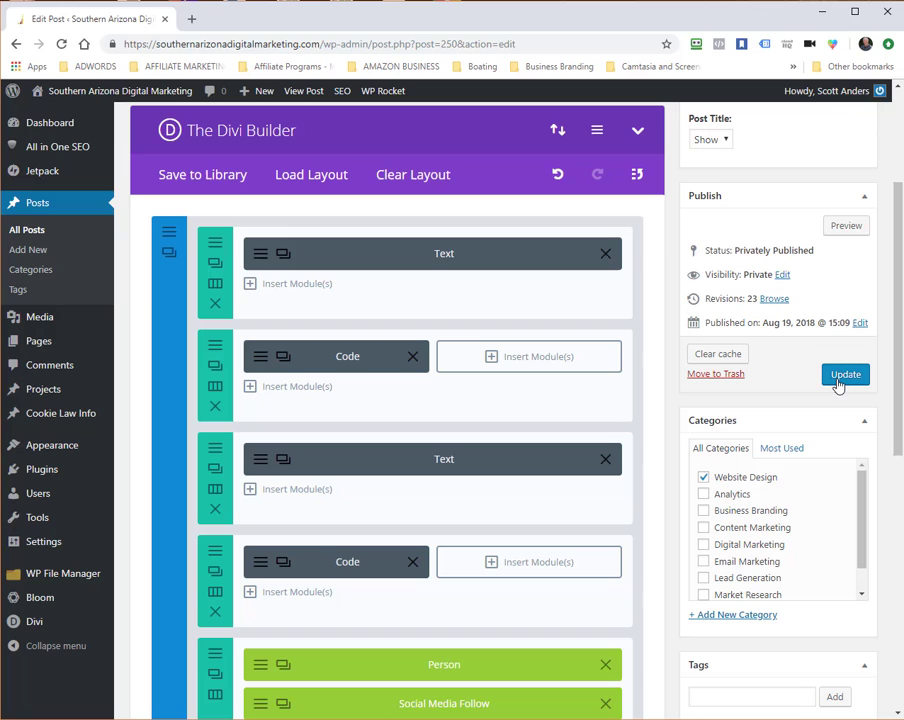
click(839, 379)
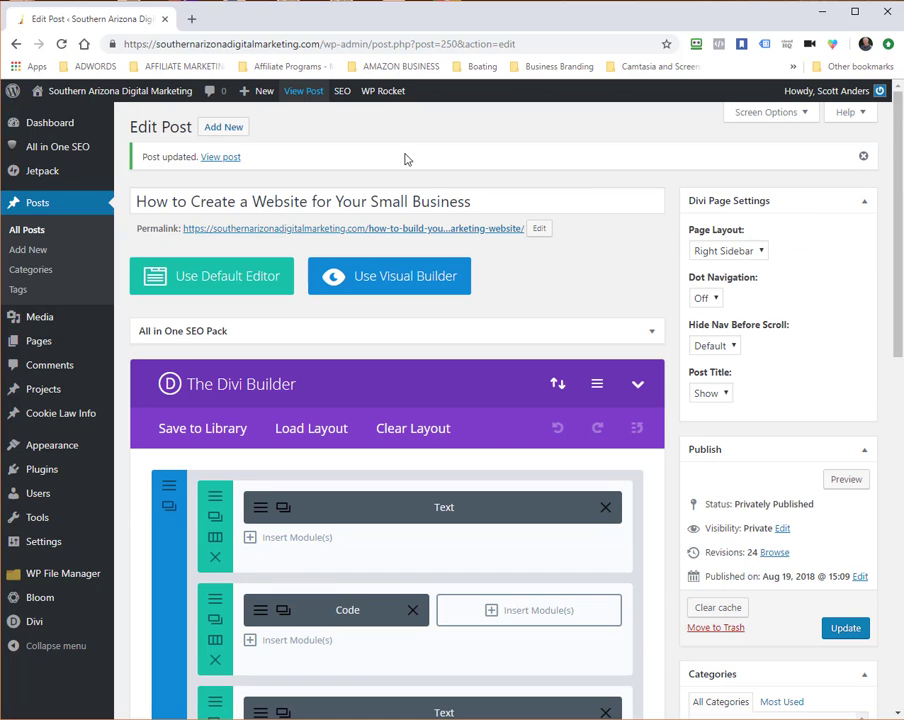
- View the post in a new tab and test playing and pausing the embedded video under "6. Install Plugins"
right_click(298, 92)
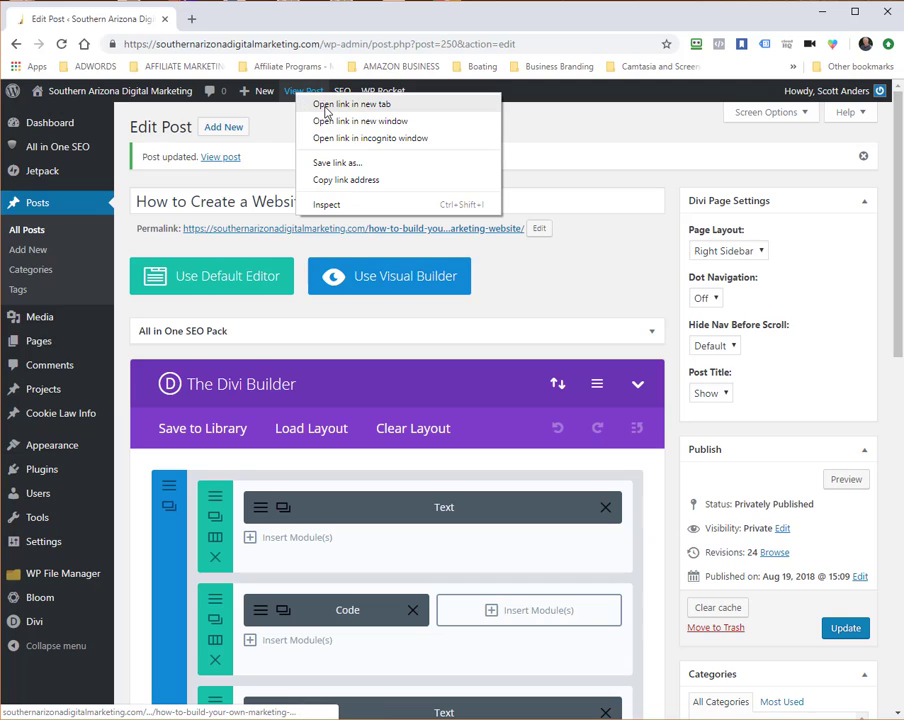
click(325, 106)
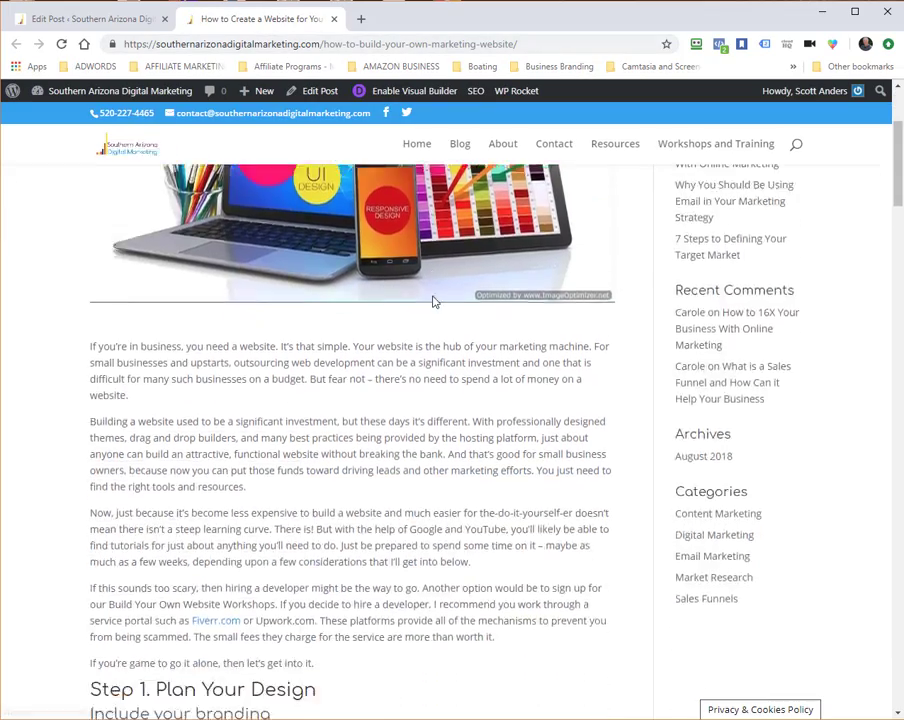
scroll(436, 297, down, 10)
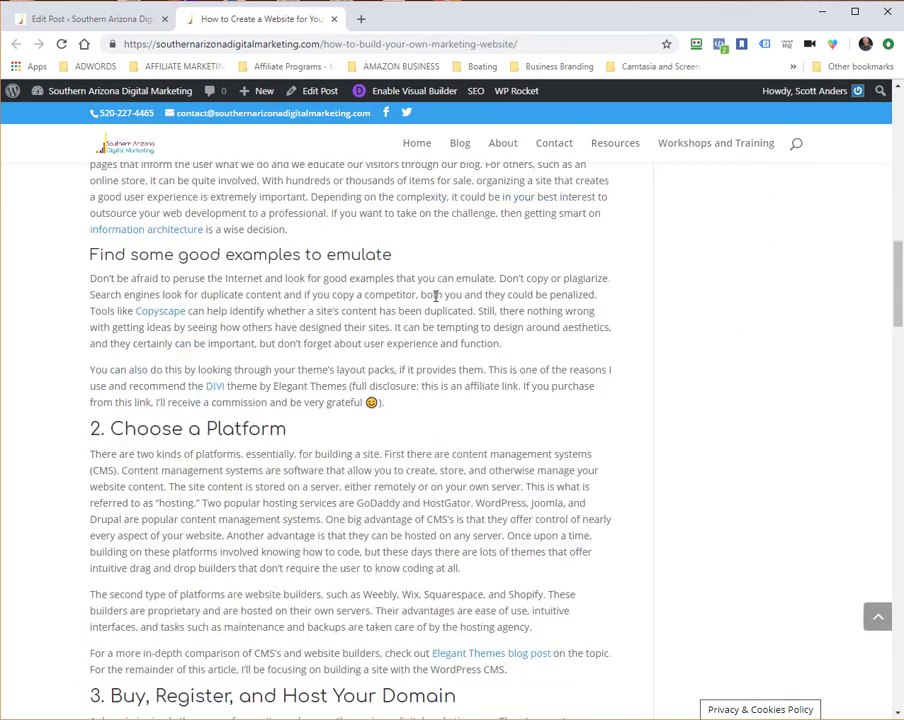
scroll(435, 296, down, 10)
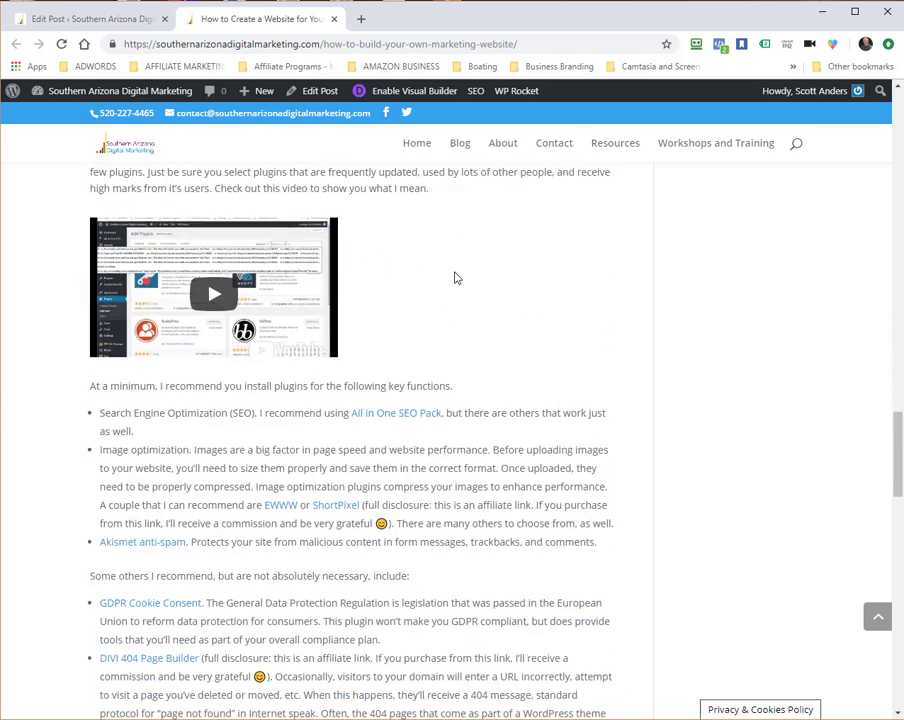
scroll(450, 276, up, 1)
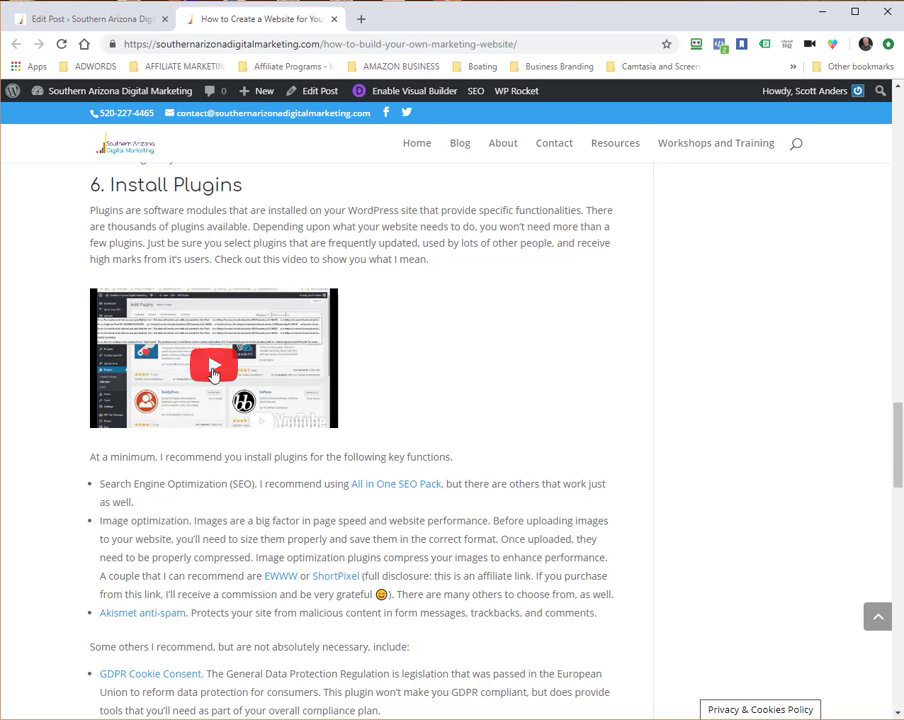
click(213, 372)
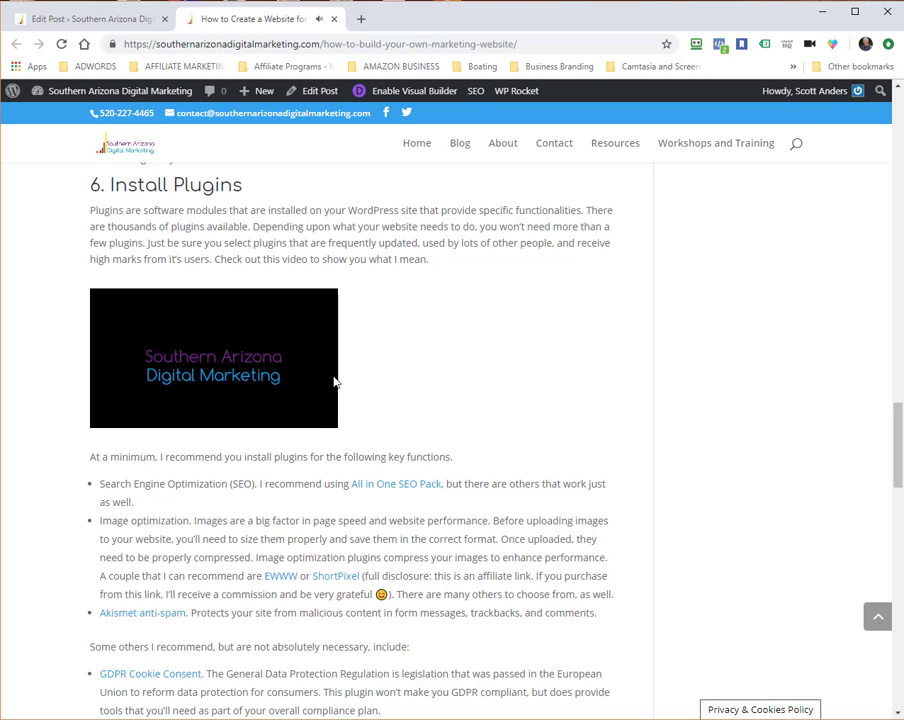
click(197, 392)
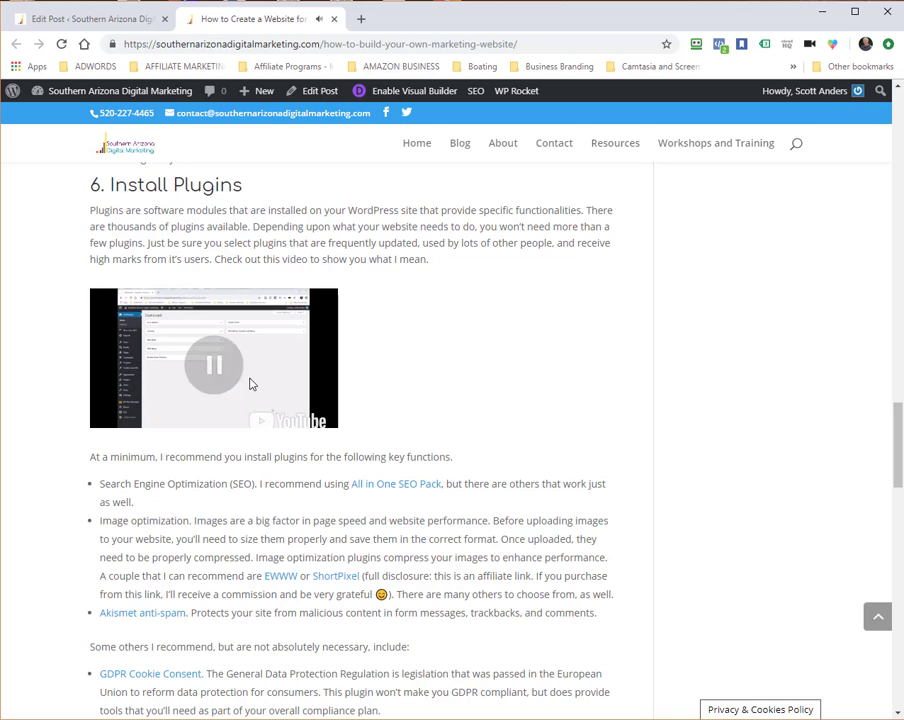